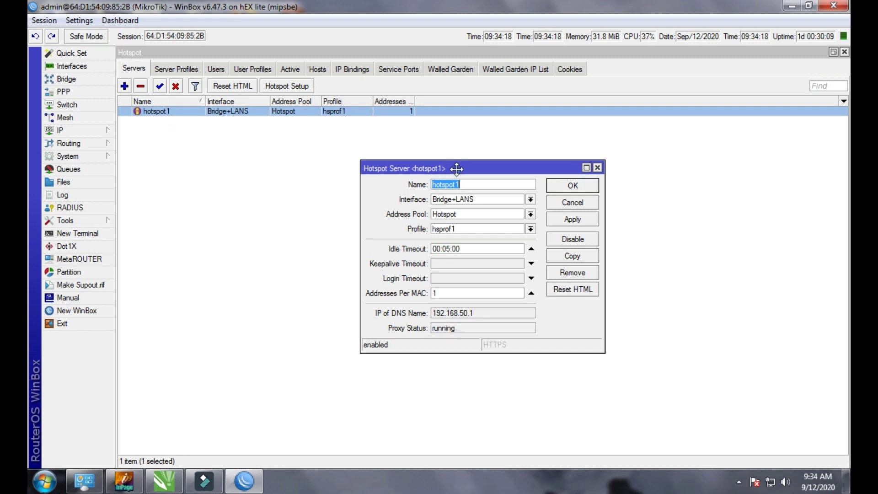
# - Clear the Addresses Per MAC limit on the hotspot1 server and save the change
pyautogui.moveTo(456, 168); pyautogui.dragTo(444, 155)
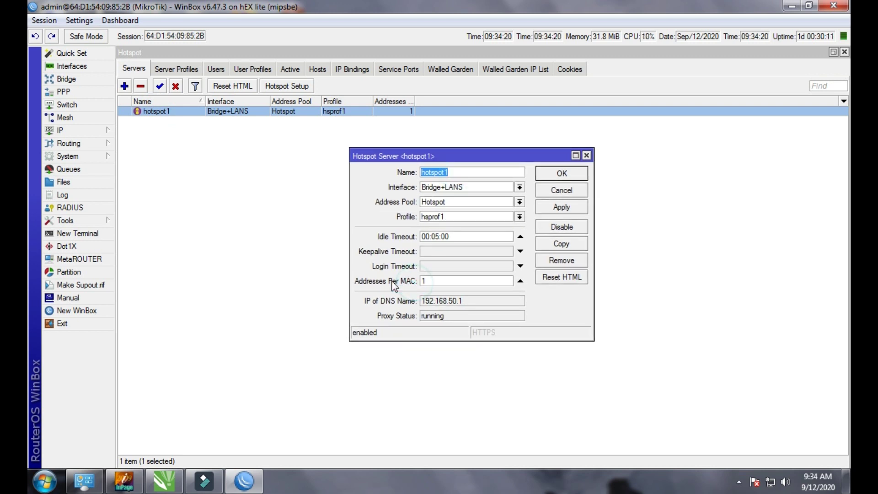
pyautogui.click(520, 282)
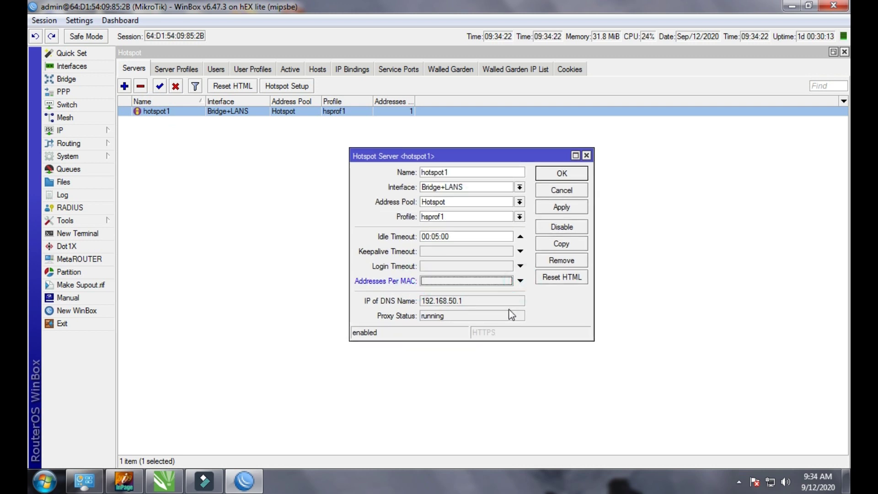
pyautogui.click(561, 208)
pyautogui.click(561, 174)
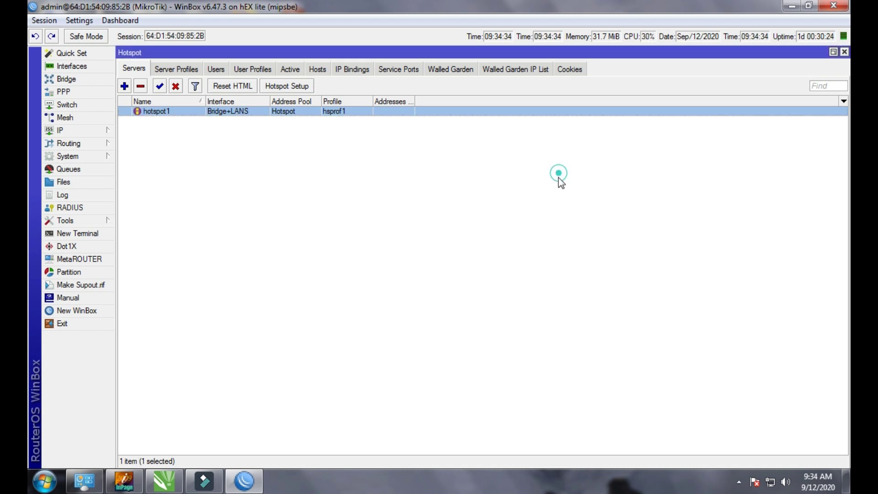
# - Examine the Hotspot hosts list, checking the D-flagged entries 192.168.50.20 and 192.168.50.14
pyautogui.click(255, 70)
pyautogui.click(290, 69)
pyautogui.click(317, 69)
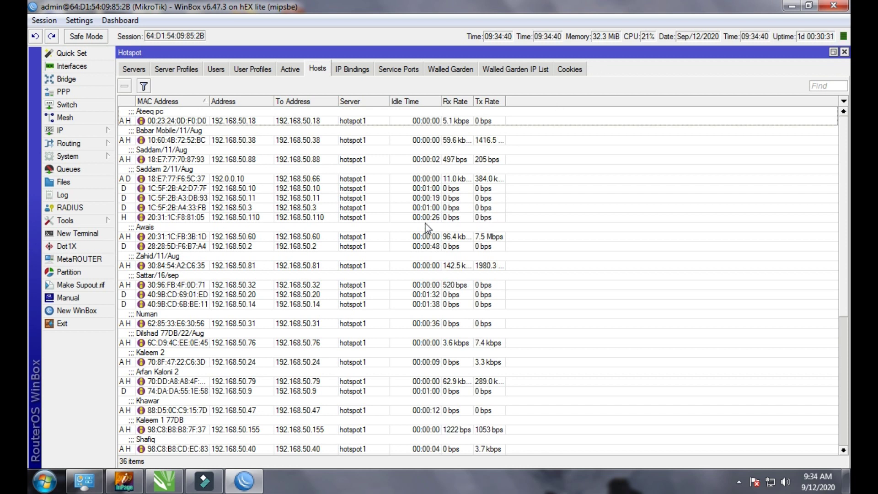
pyautogui.click(250, 295)
pyautogui.click(240, 303)
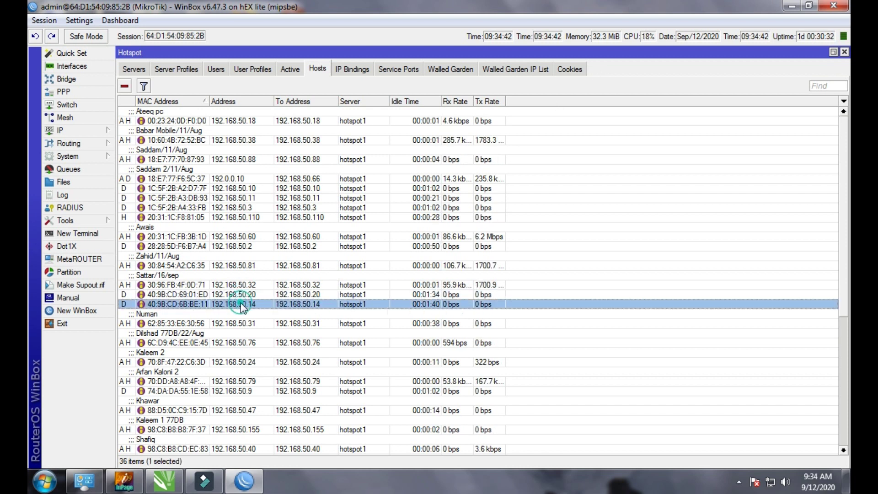
pyautogui.click(242, 295)
pyautogui.click(231, 303)
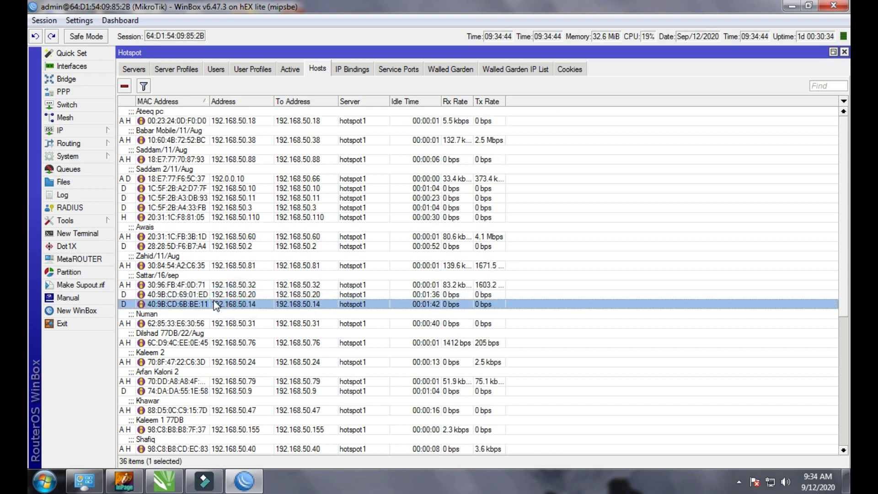
pyautogui.click(215, 296)
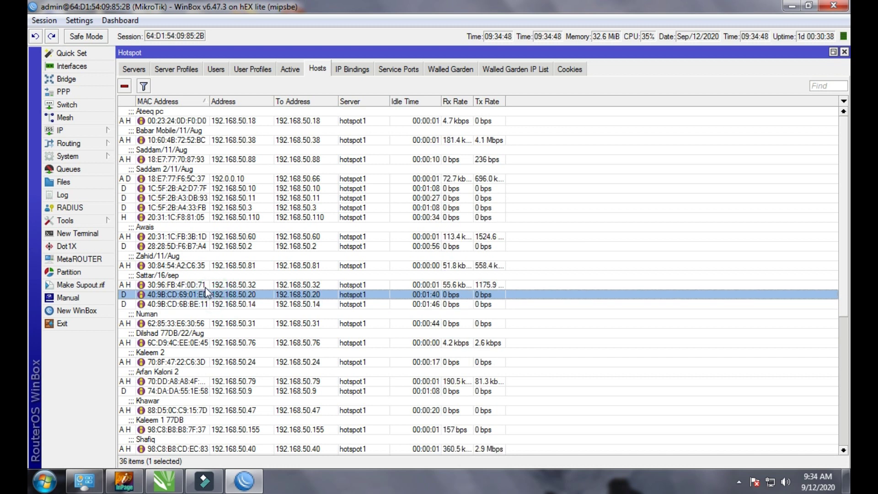
pyautogui.click(182, 305)
pyautogui.click(237, 296)
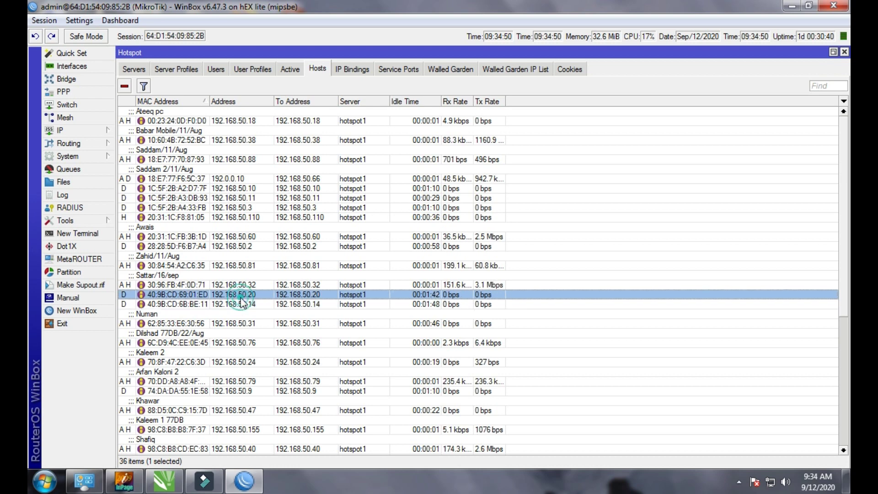
# - Show the DHCP server's leases and place that window clear of the hotspot hosts' addresses
pyautogui.click(76, 131)
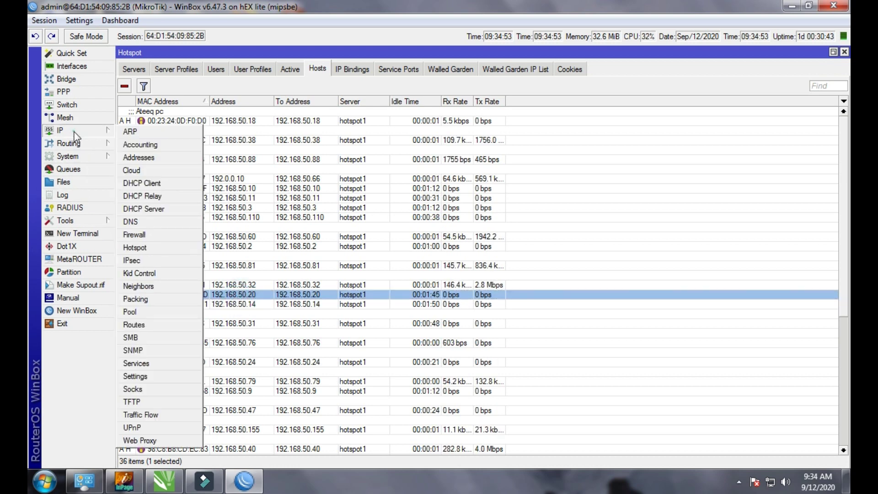
pyautogui.click(145, 208)
pyautogui.click(300, 161)
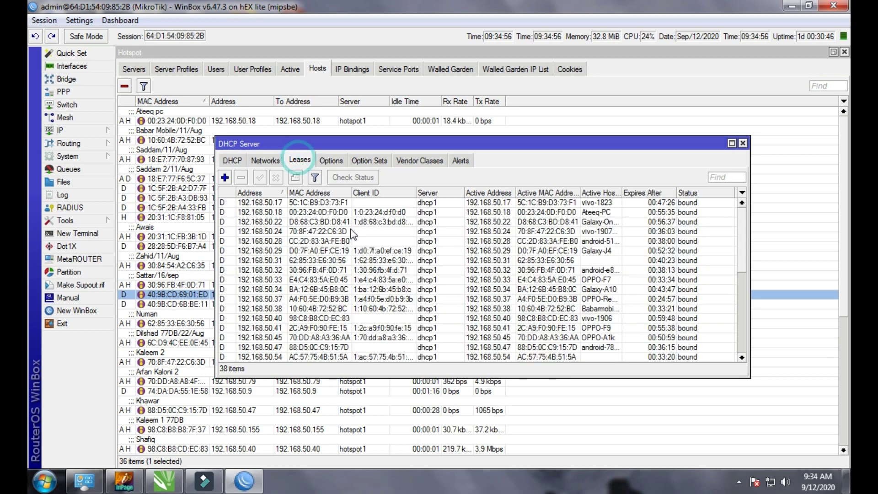
pyautogui.moveTo(394, 144); pyautogui.dragTo(359, 117)
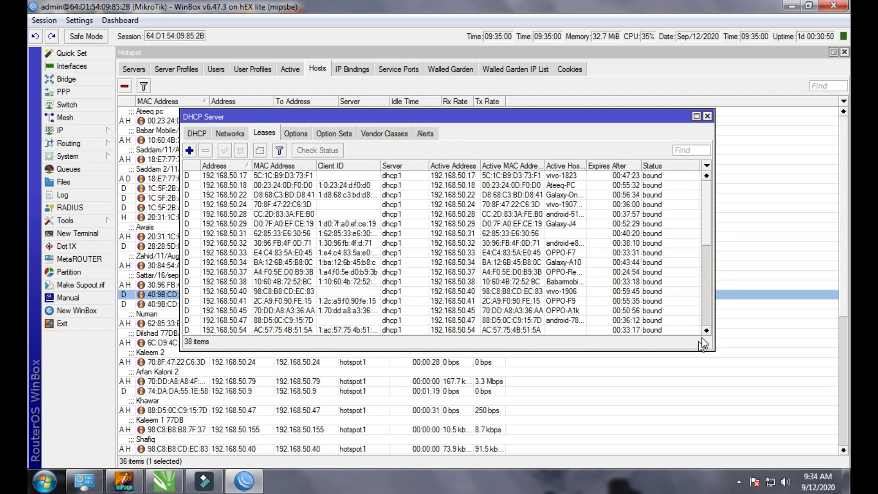
pyautogui.click(707, 331)
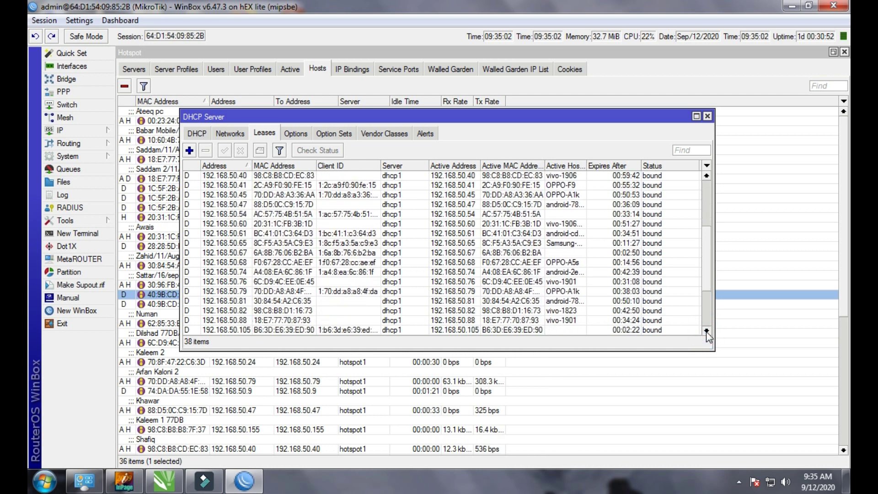
pyautogui.moveTo(521, 117); pyautogui.dragTo(633, 117)
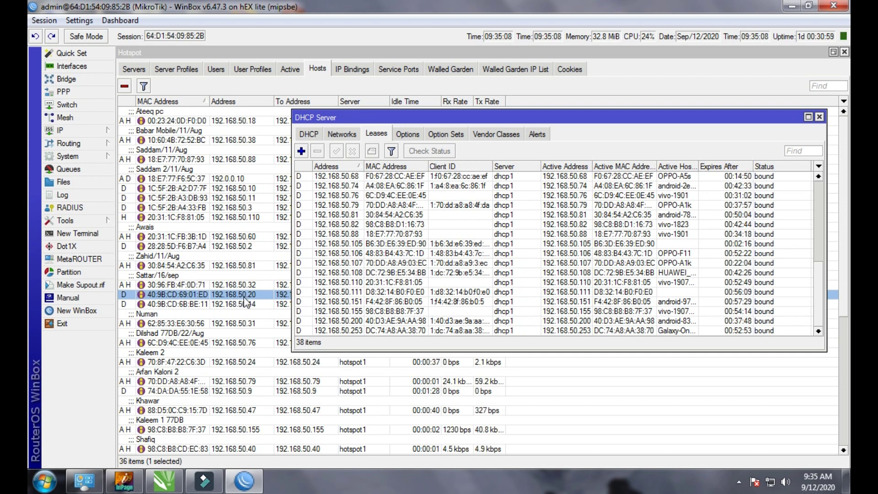
# - Look through the entire DHCP lease list for the hotspot host addresses 192.168.50.20 and 192.168.50.14
pyautogui.click(350, 253)
pyautogui.scroll(5, 359, 237)
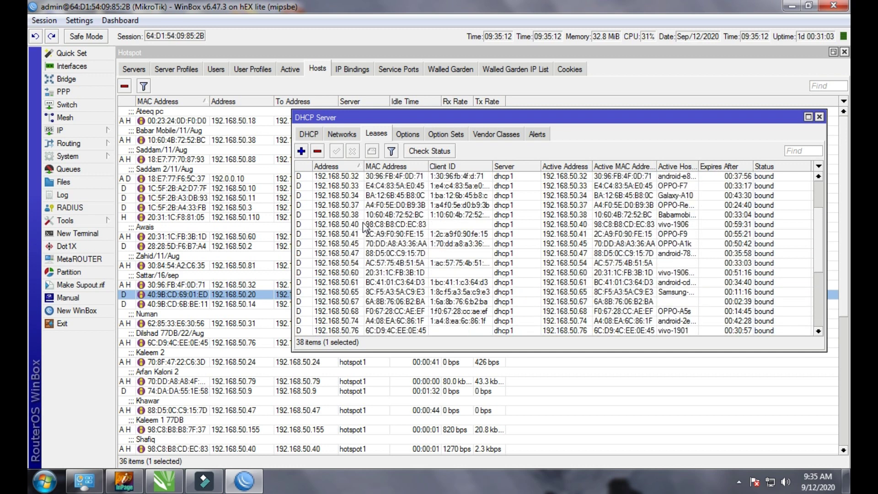
pyautogui.scroll(3, 365, 227)
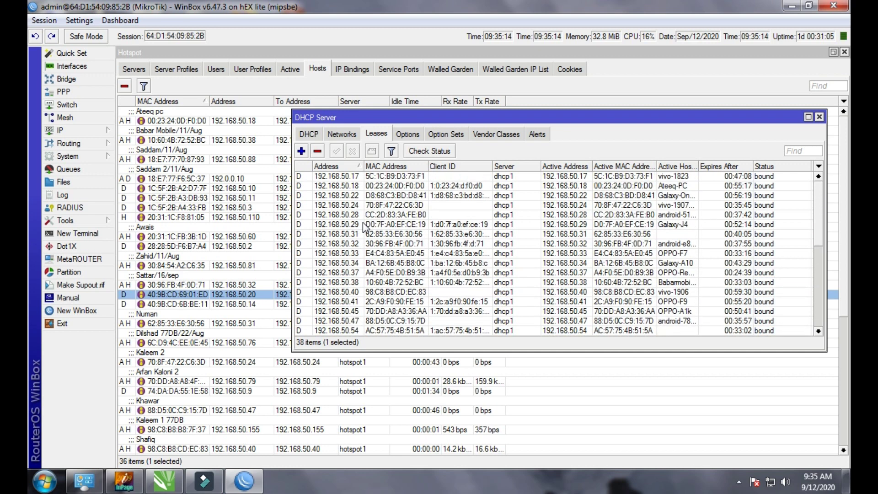
pyautogui.click(346, 282)
pyautogui.scroll(-7, 358, 305)
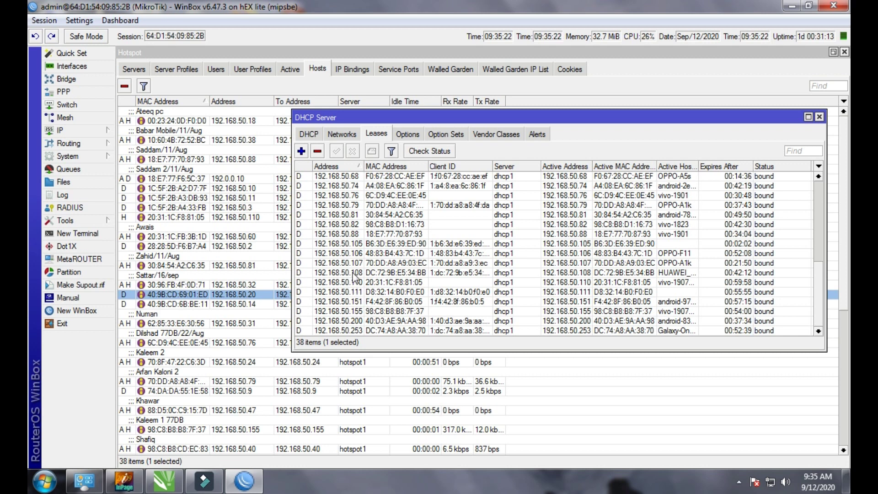
pyautogui.scroll(3, 354, 270)
pyautogui.scroll(4, 355, 270)
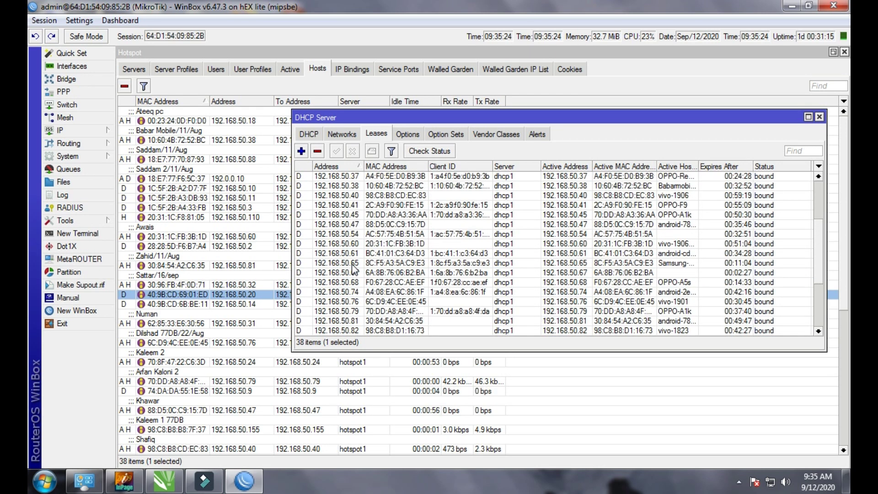
pyautogui.scroll(1, 355, 270)
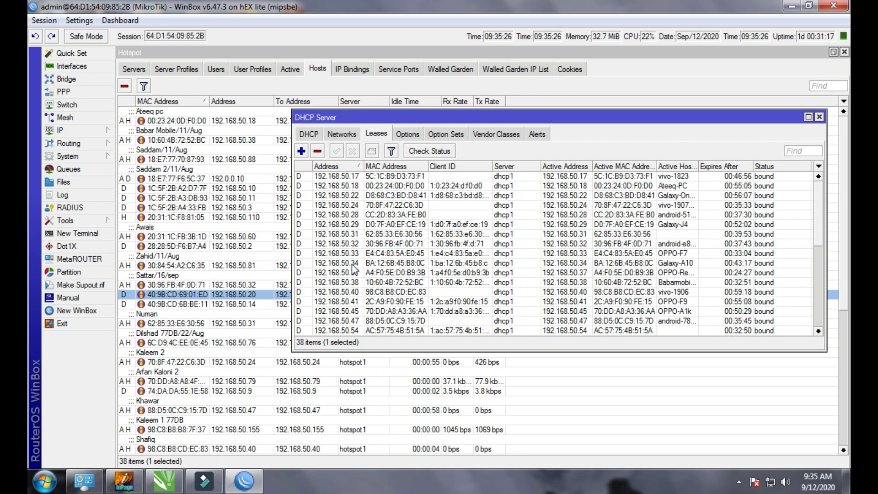
pyautogui.click(367, 206)
pyautogui.click(346, 234)
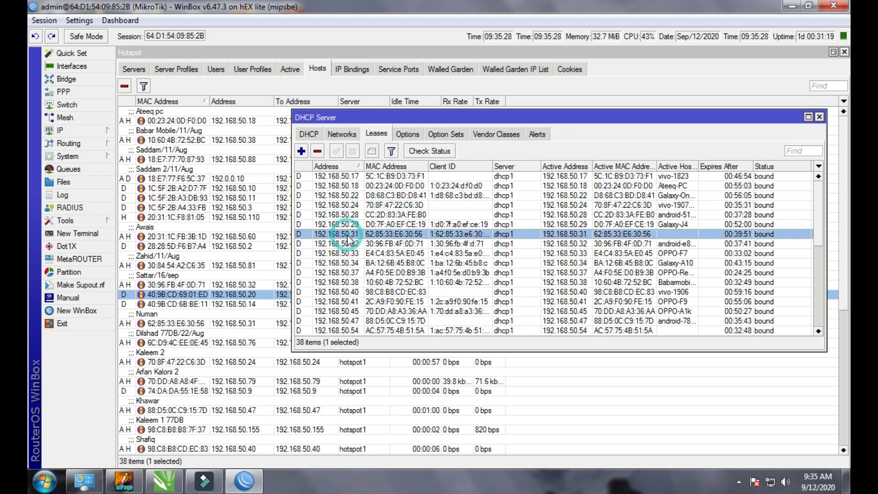
pyautogui.click(349, 221)
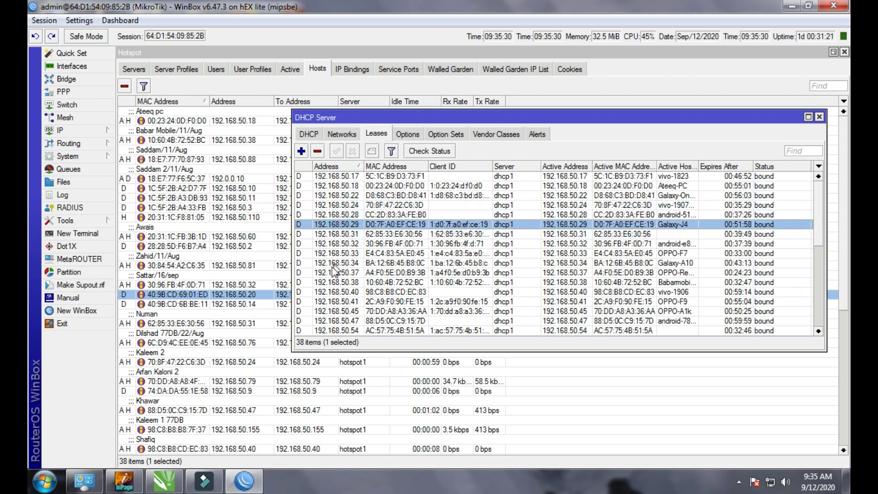
pyautogui.scroll(-6, 365, 306)
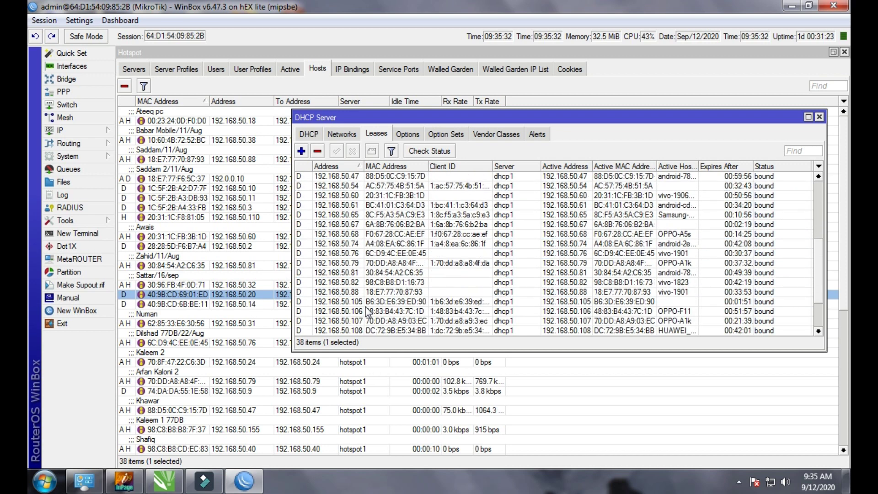
pyautogui.scroll(-1, 369, 313)
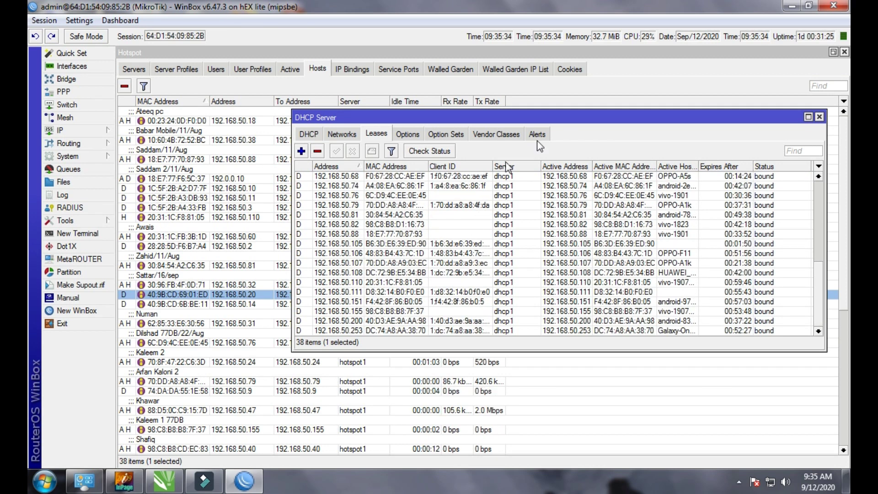
pyautogui.moveTo(572, 118); pyautogui.dragTo(449, 182)
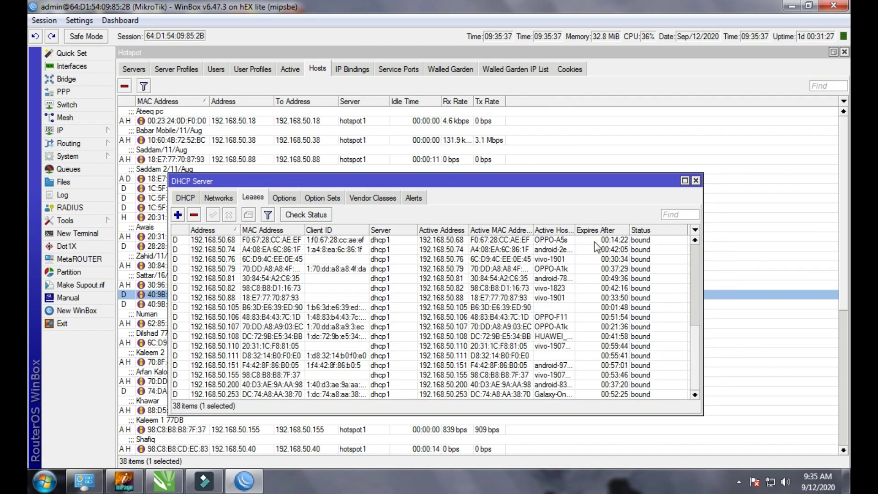
# - Close the DHCP Server window and recheck the 192.168.50.14 and 192.168.50.20 entries among the hotspot hosts
pyautogui.click(696, 181)
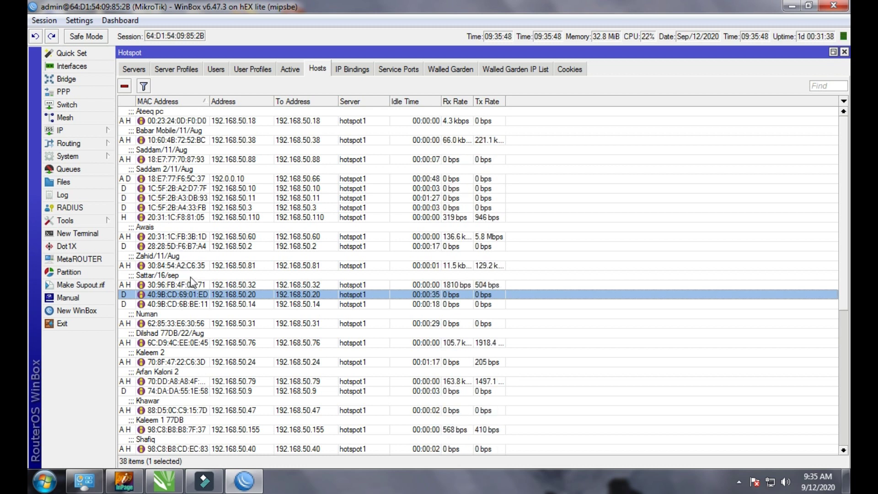
pyautogui.click(177, 301)
pyautogui.click(204, 296)
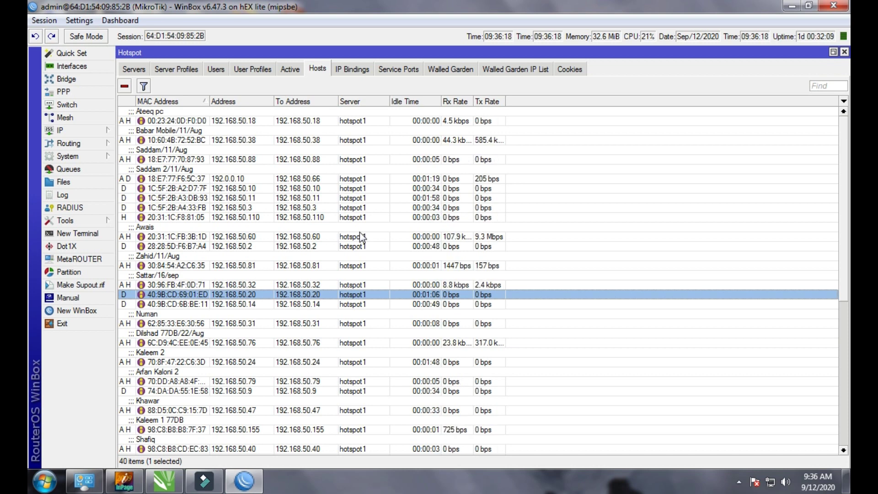
# - Close the WinBox session, relaunch WinBox and reconnect to the router
pyautogui.click(836, 6)
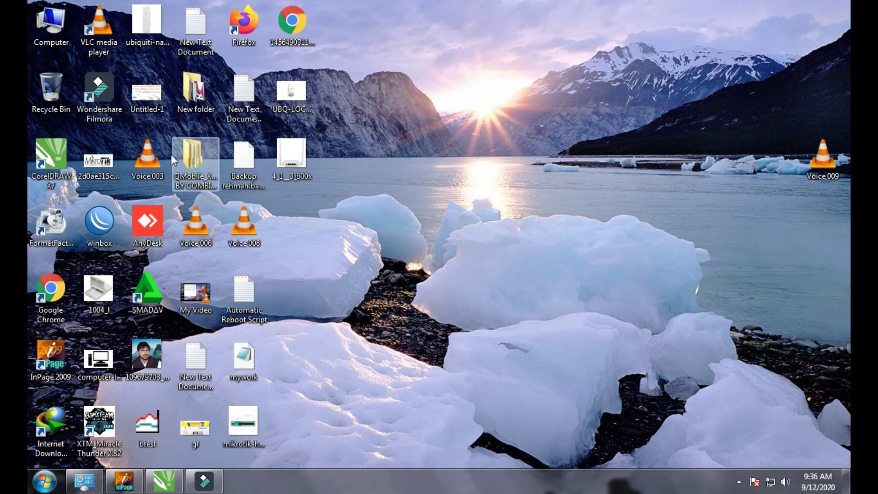
pyautogui.doubleClick(96, 218)
pyautogui.click(361, 101)
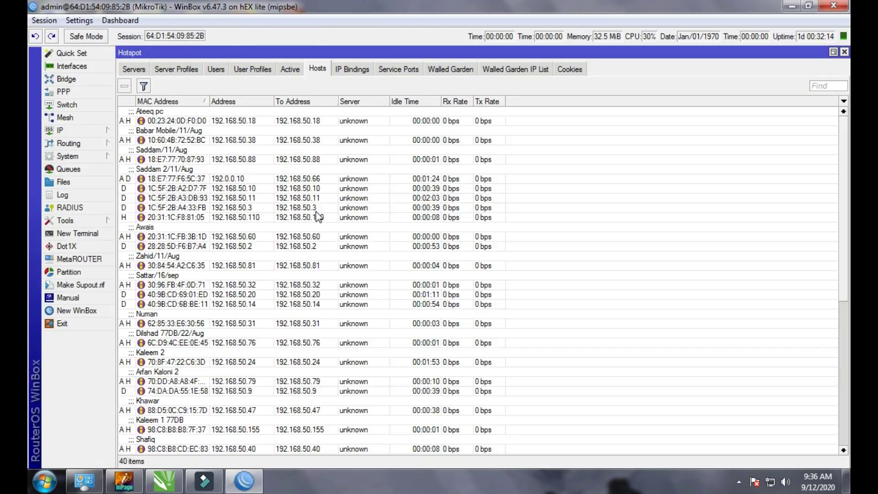
# - Check the hotspot host entries 192.168.50.20, 192.168.50.14 and 192.168.50.110 in the reconnected session
pyautogui.click(176, 295)
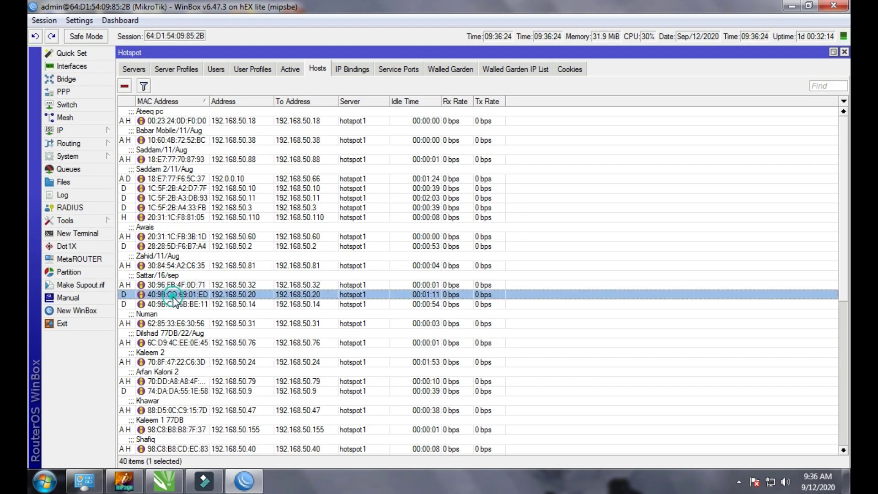
pyautogui.click(208, 305)
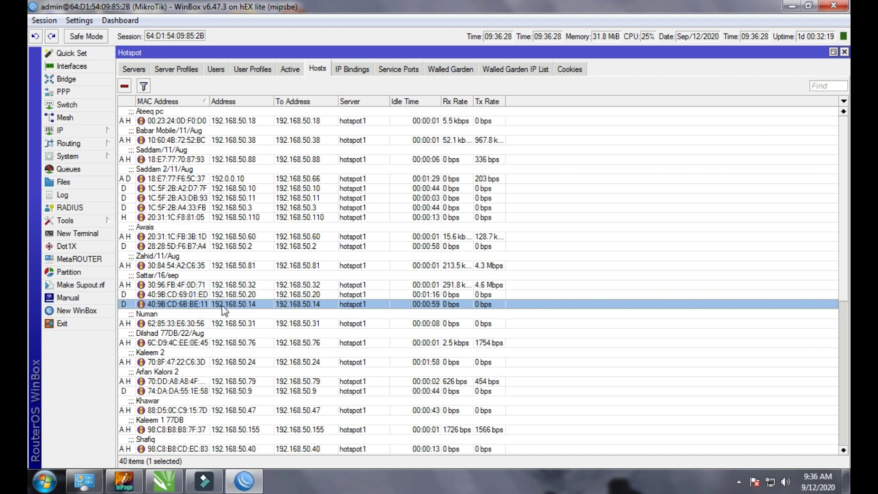
pyautogui.click(225, 219)
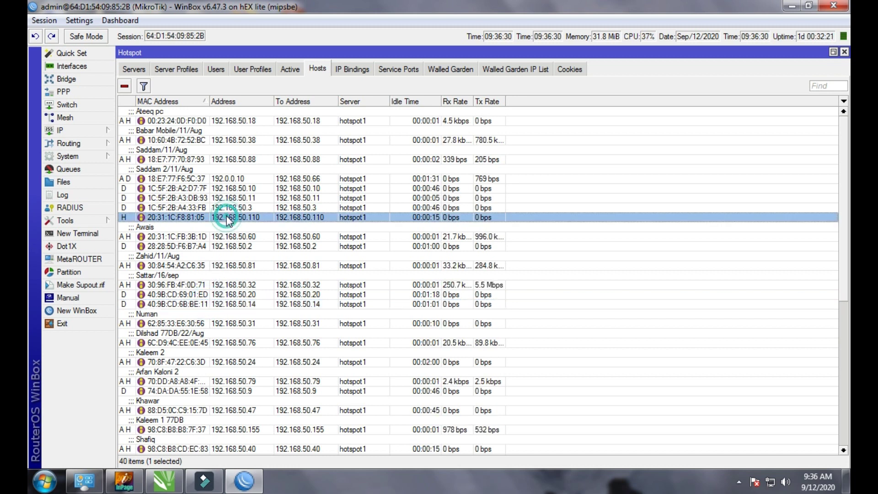
pyautogui.click(200, 305)
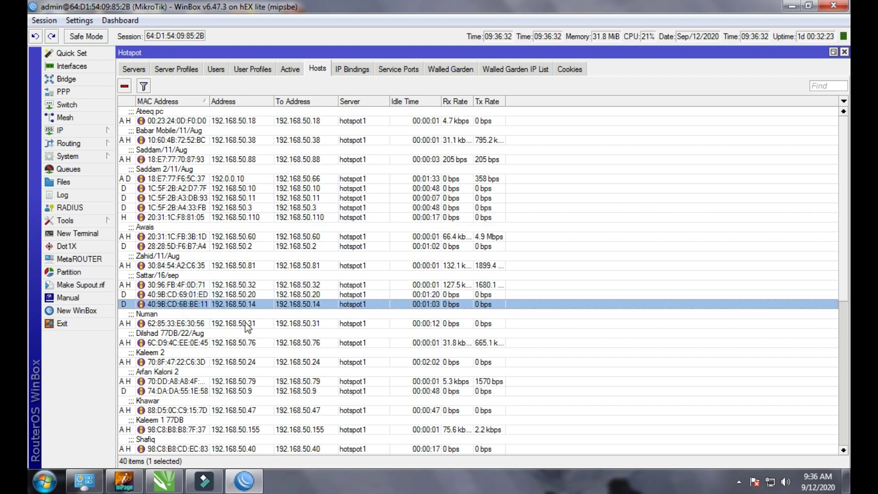
# - Reopen the DHCP server's leases and review the list down to its last entry
pyautogui.click(78, 129)
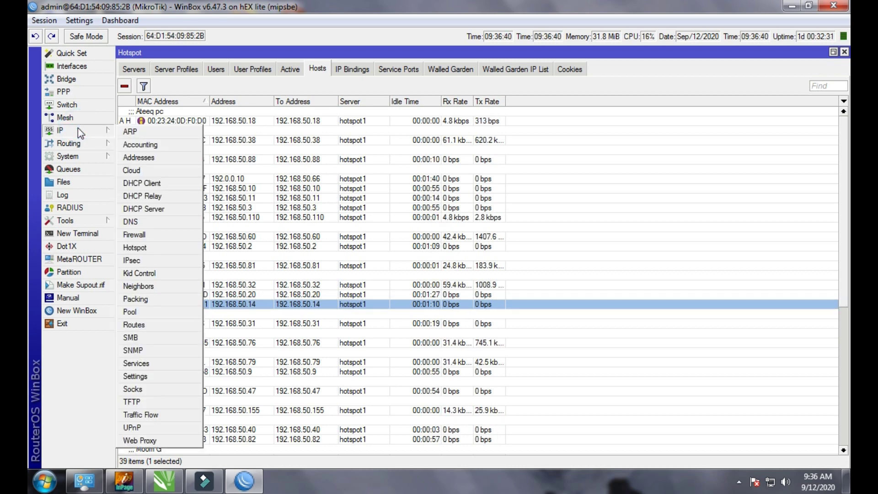
pyautogui.click(152, 209)
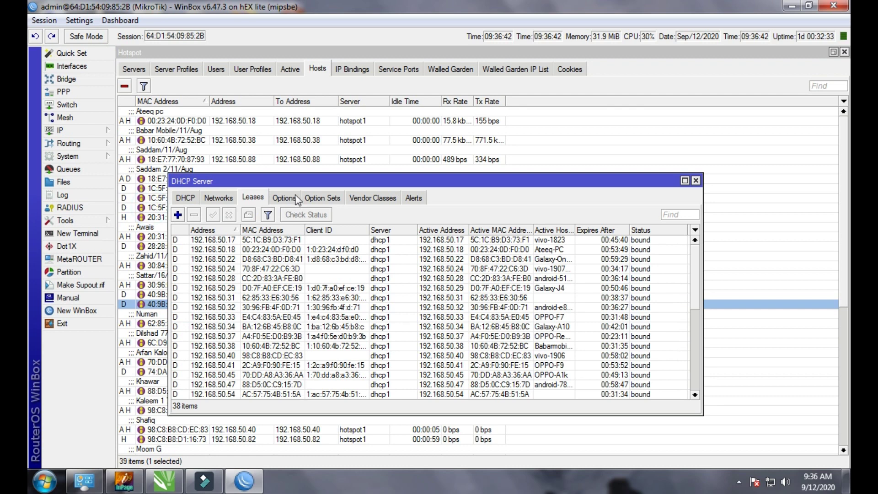
pyautogui.click(297, 175)
pyautogui.moveTo(296, 175); pyautogui.dragTo(295, 166)
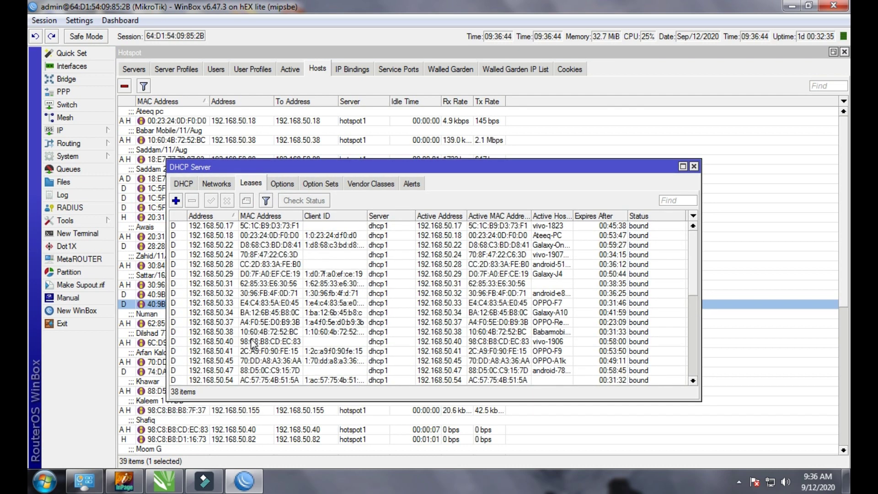
pyautogui.scroll(-4, 255, 343)
pyautogui.scroll(-3, 254, 343)
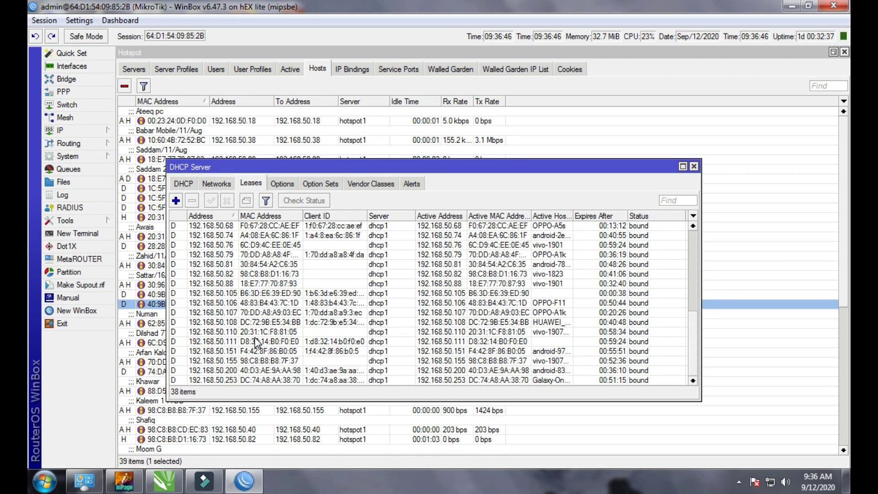
# - Review the DHCP leases back up to 192.168.50.17, select the 192.168.50.34 lease and move the DHCP Server window clear of the hosts' MAC addresses
pyautogui.scroll(5, 255, 343)
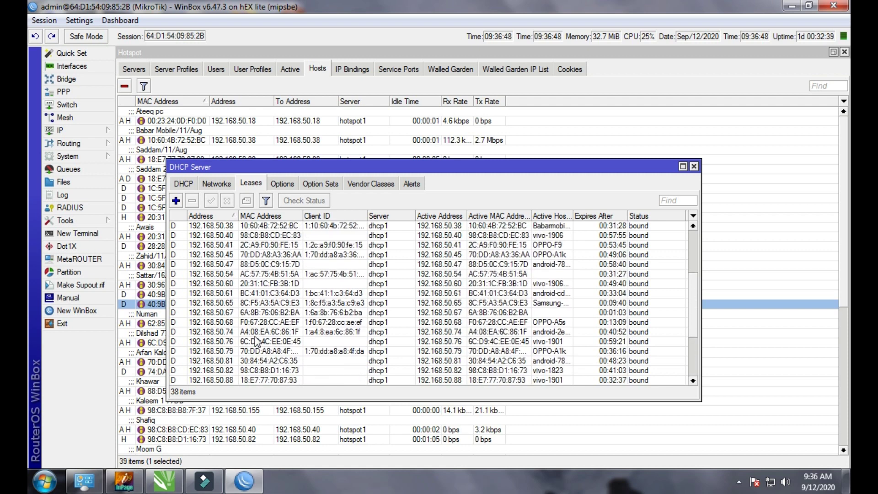
pyautogui.scroll(1, 255, 344)
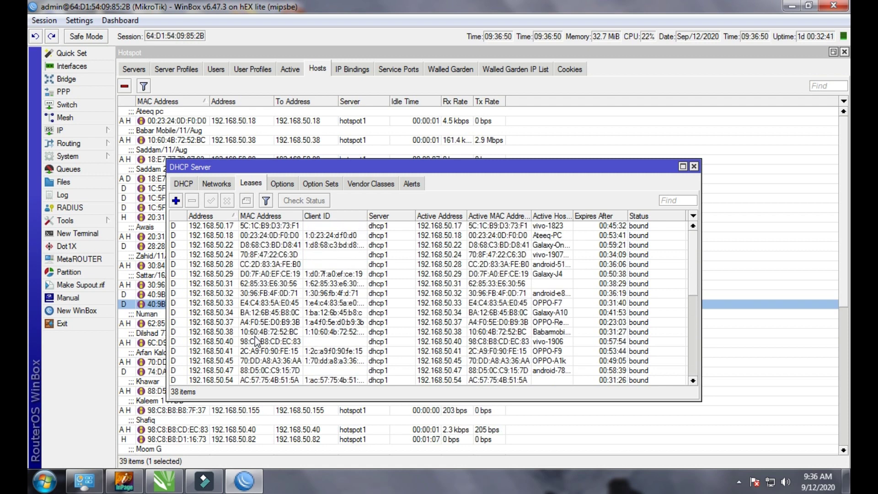
pyautogui.click(249, 235)
pyautogui.click(236, 266)
pyautogui.click(236, 302)
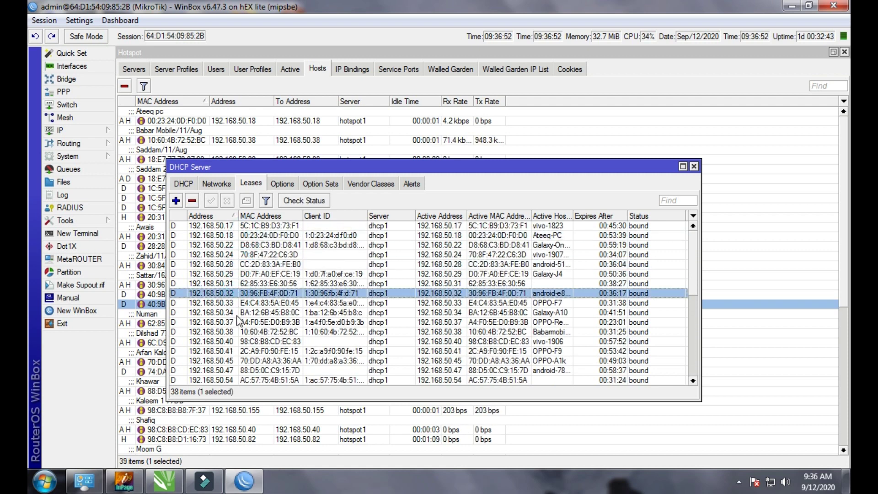
pyautogui.click(237, 314)
pyautogui.moveTo(402, 169); pyautogui.dragTo(543, 57)
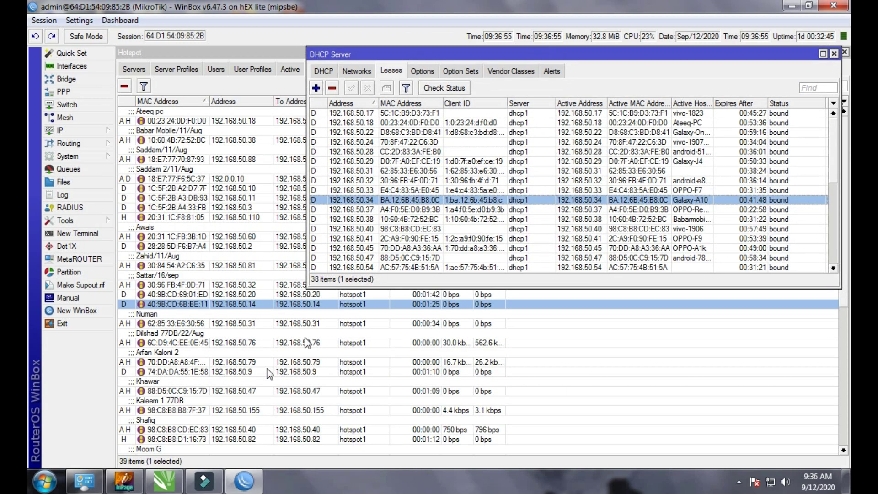
# - Compare the hotspot host entries 192.168.50.111 and 192.168.50.22 listed under MAC address D8:32:14:B0:F0:E0
pyautogui.click(189, 407)
pyautogui.scroll(-6, 192, 412)
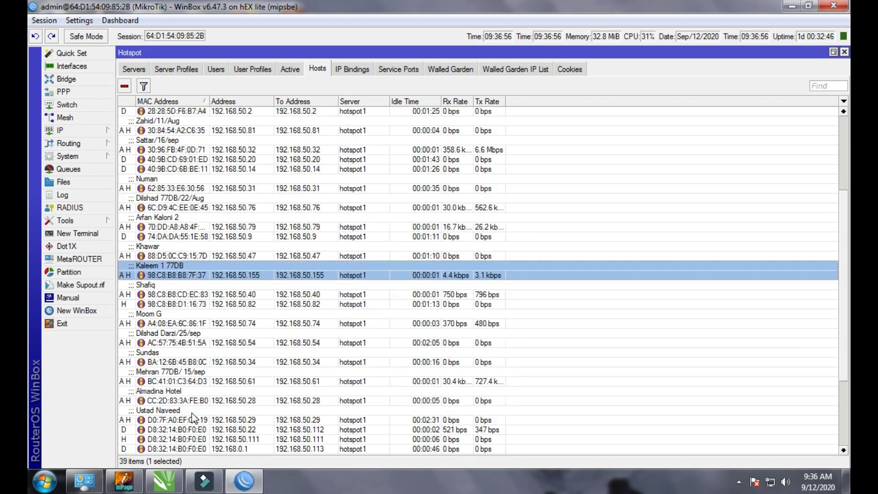
pyautogui.click(185, 392)
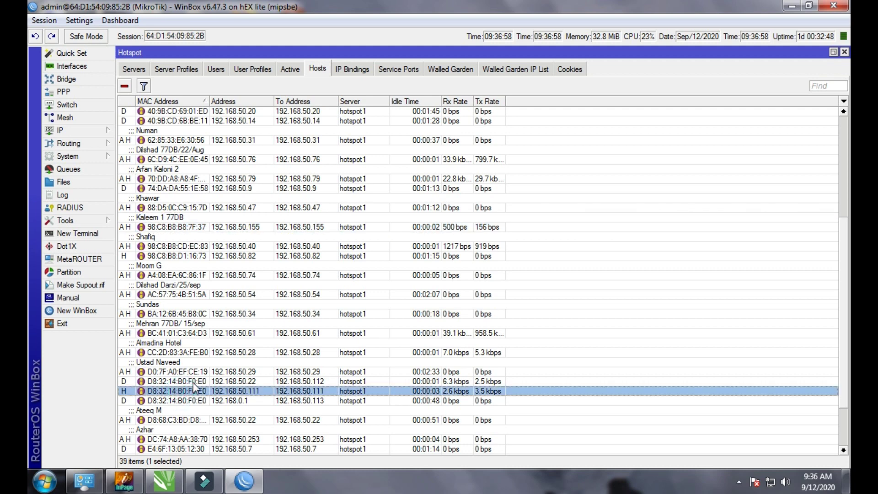
pyautogui.click(193, 382)
pyautogui.click(182, 390)
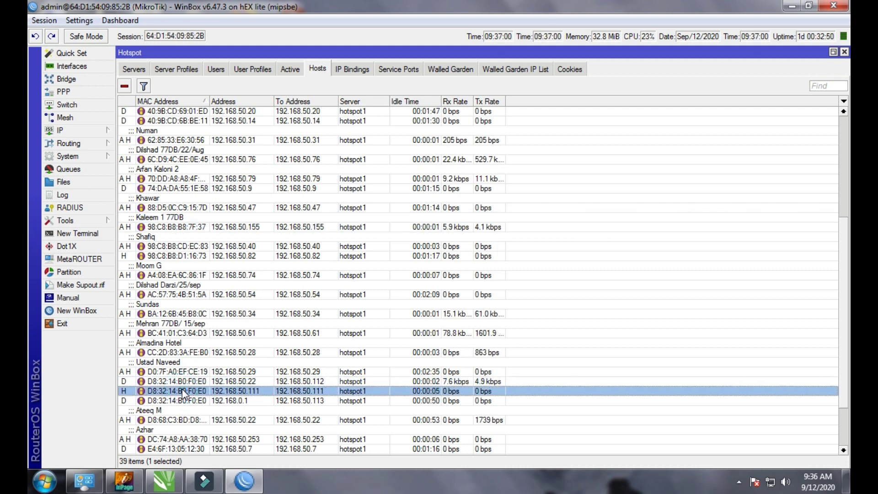
pyautogui.click(185, 363)
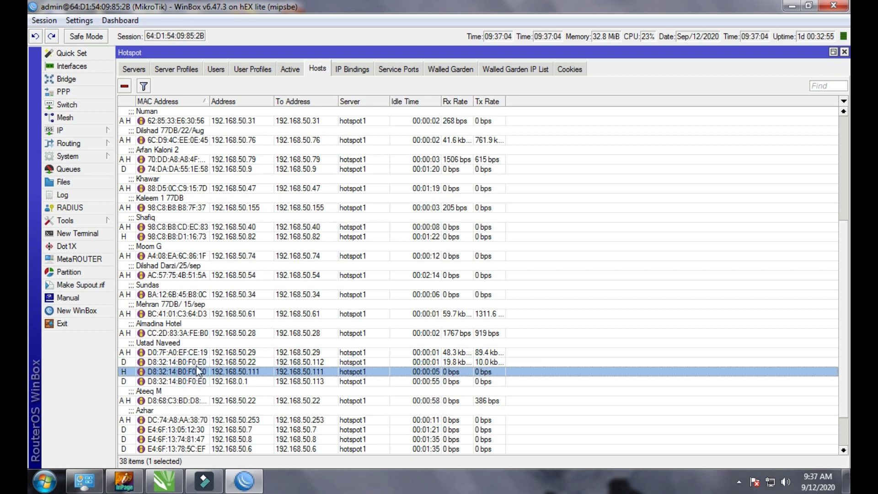
pyautogui.click(198, 363)
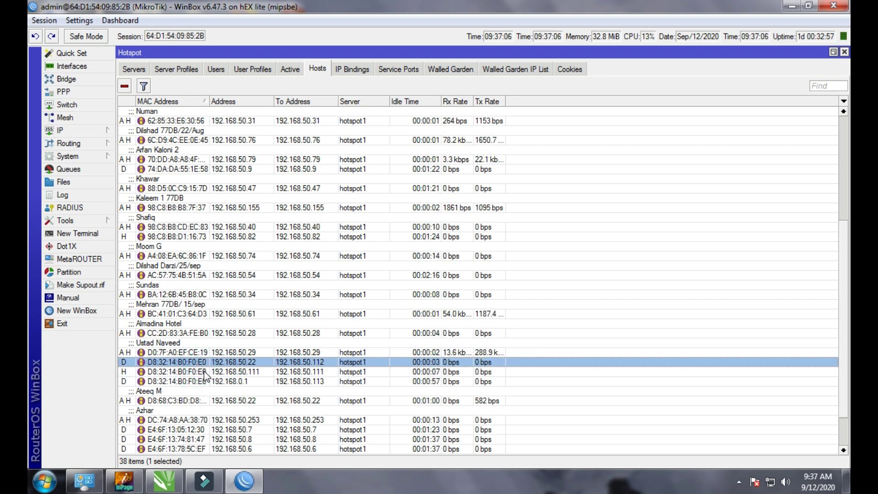
# - Recheck the hotspot host entry 192.168.50.20 and return to the 192.168.50.22 entry translated to 192.168.50.112
pyautogui.scroll(2, 204, 374)
pyautogui.scroll(4, 205, 376)
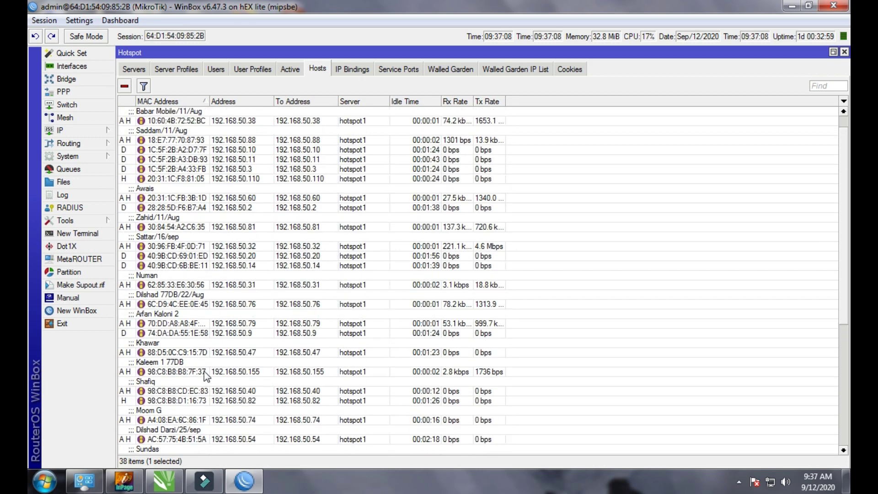
pyautogui.click(176, 258)
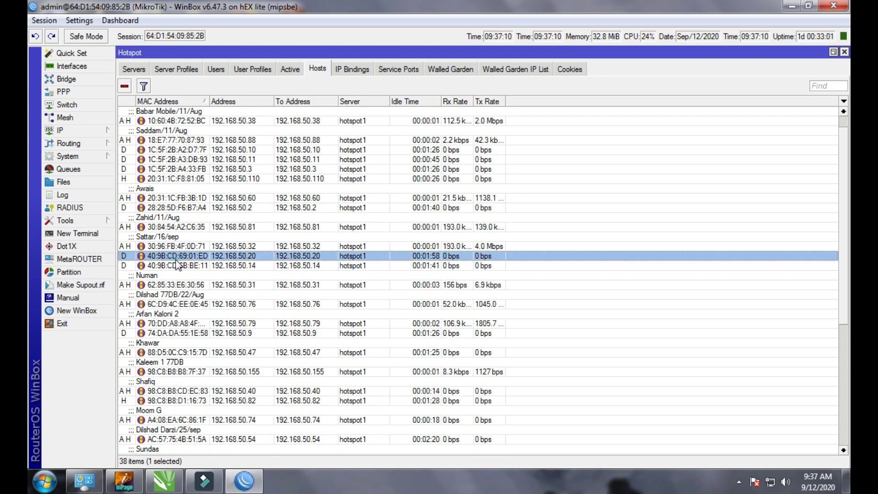
pyautogui.scroll(-6, 214, 333)
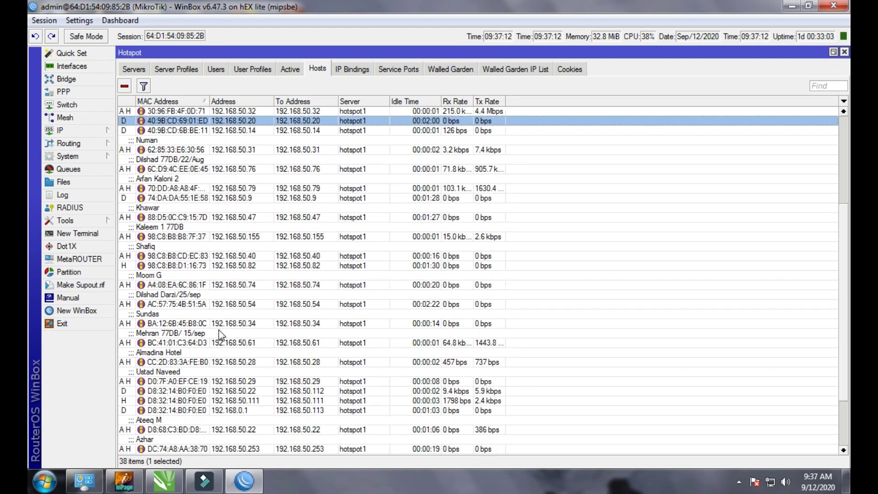
pyautogui.click(172, 362)
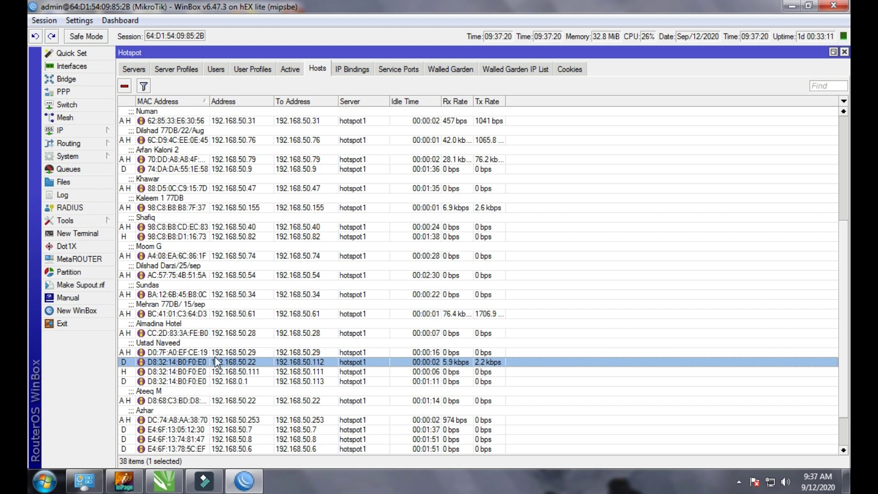
# - Reopen the DHCP server leases, open the 192.168.50.22 lease and highlight its MAC address for comparison with the host entry
pyautogui.click(81, 132)
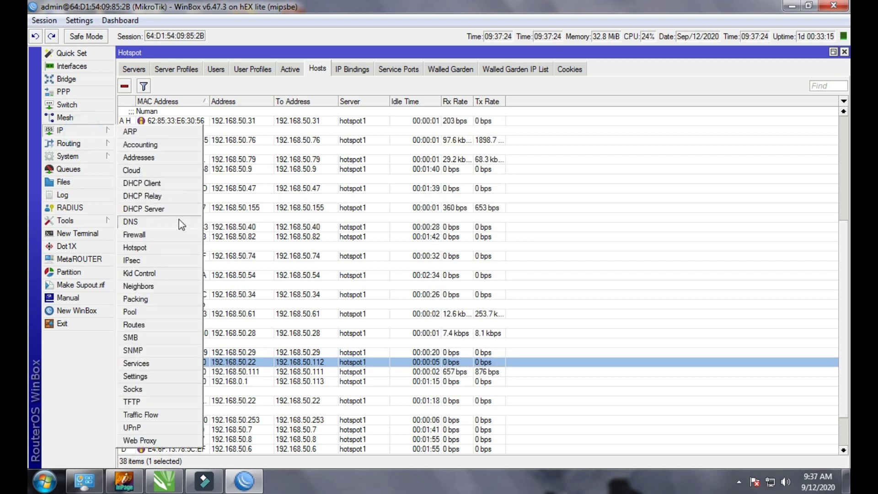
pyautogui.click(144, 209)
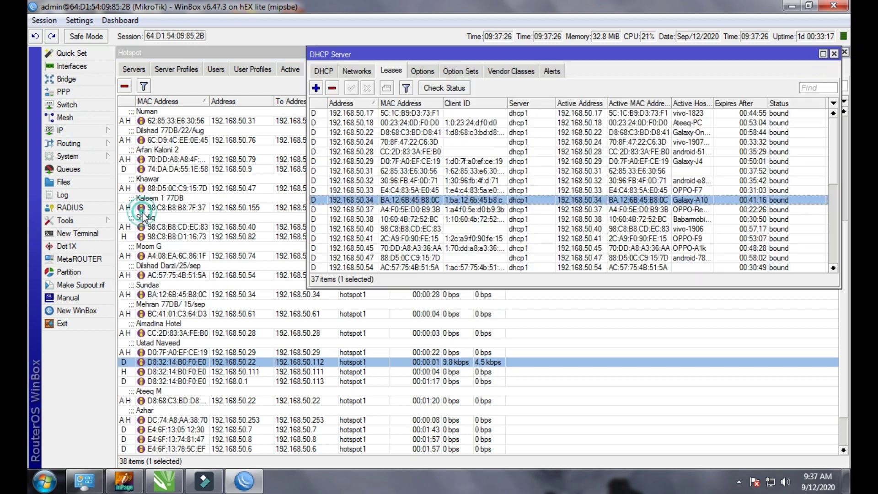
pyautogui.click(364, 133)
pyautogui.doubleClick(364, 133)
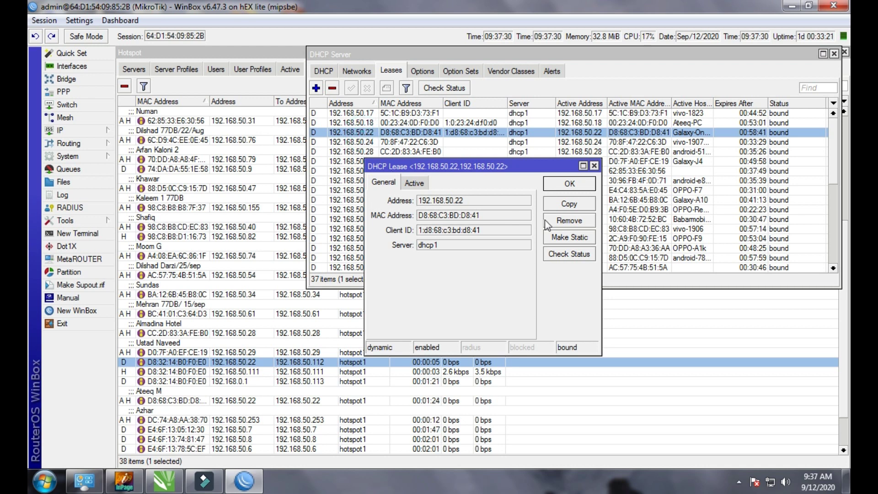
pyautogui.moveTo(520, 170); pyautogui.dragTo(529, 151)
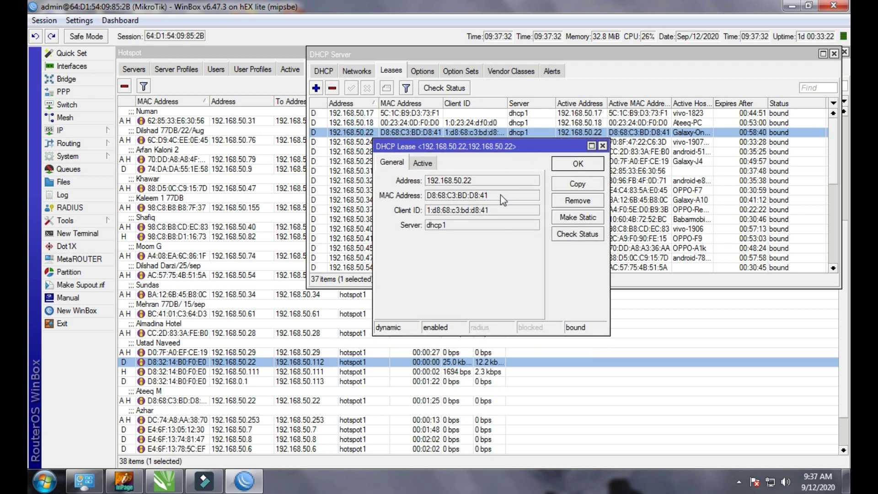
pyautogui.moveTo(496, 199); pyautogui.dragTo(429, 198)
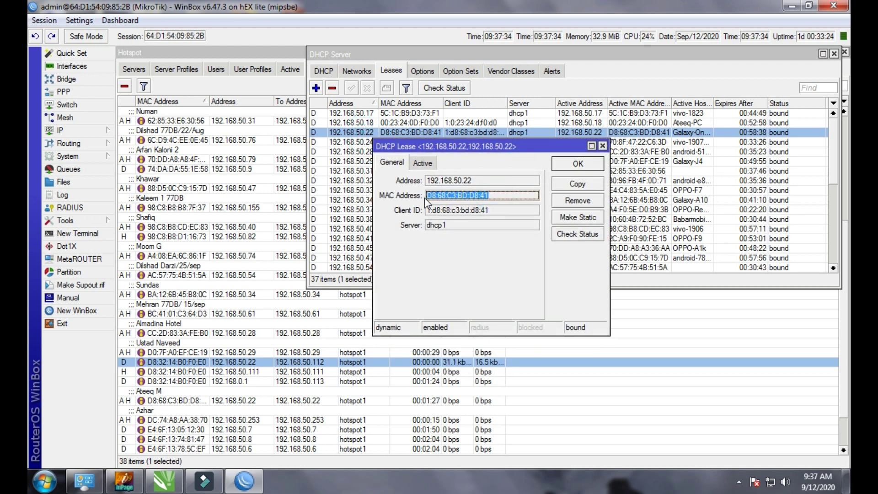
# - Select the 192.168.50.111 hotspot host, inspect the MAC address in its matching DHCP lease and close the lease details
pyautogui.click(271, 370)
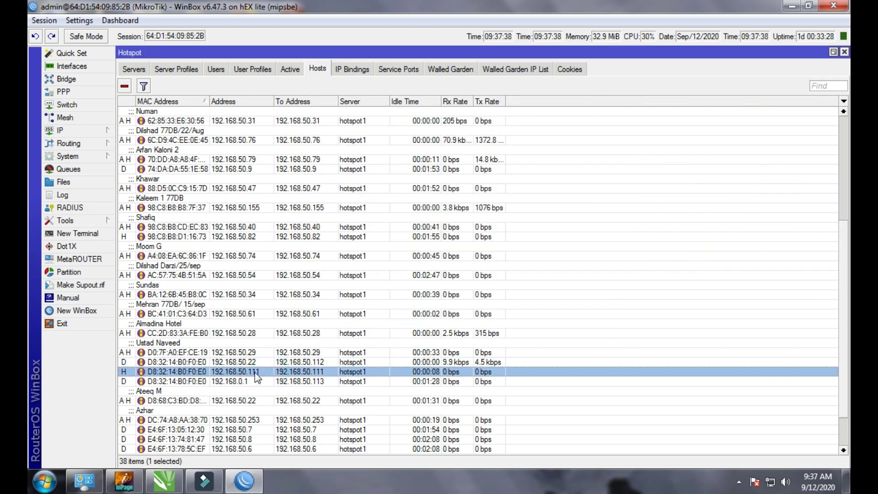
pyautogui.click(80, 132)
pyautogui.click(131, 205)
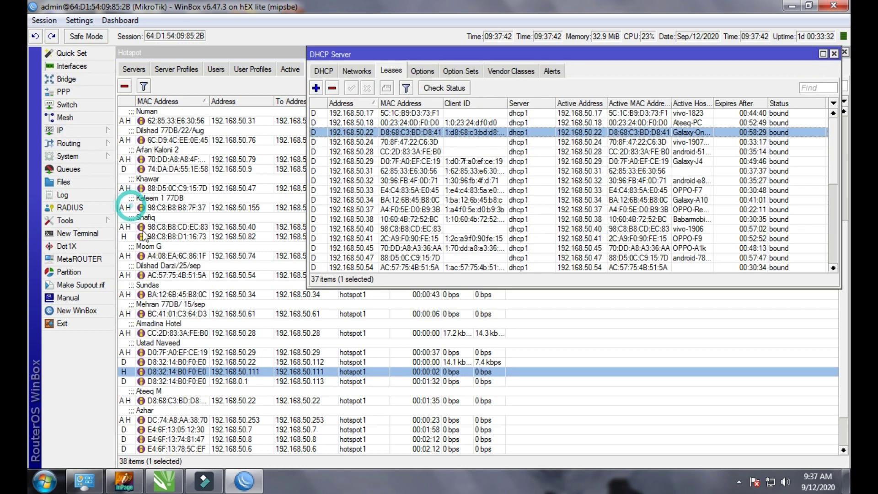
pyautogui.scroll(-3, 392, 259)
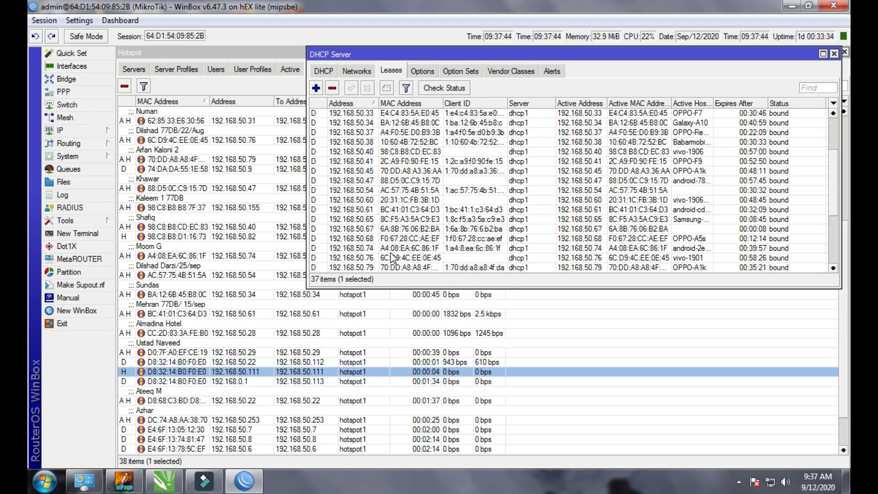
pyautogui.scroll(-4, 392, 257)
pyautogui.click(378, 230)
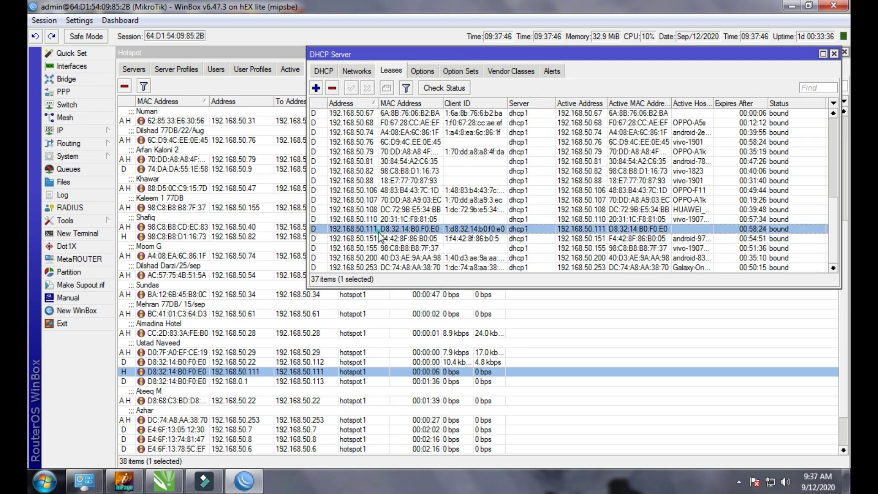
pyautogui.doubleClick(378, 231)
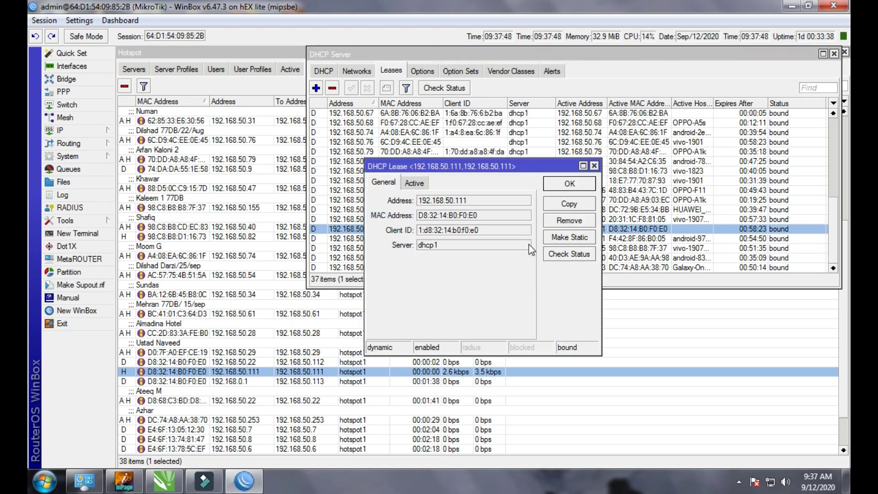
pyautogui.doubleClick(503, 215)
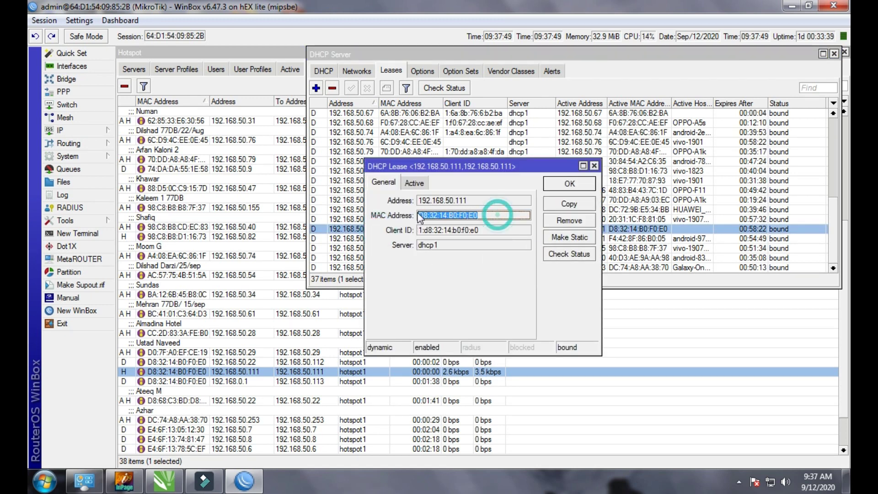
pyautogui.click(594, 166)
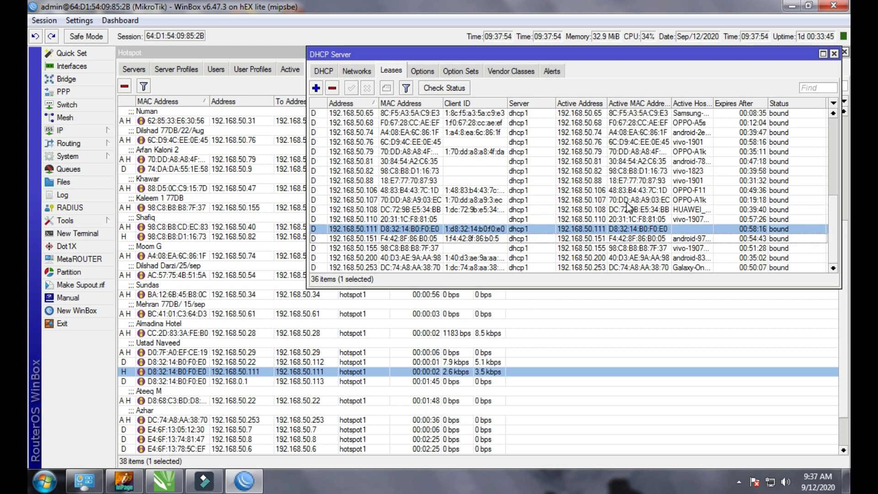
# - Select the 192.168.50.22 hotspot host translated to 192.168.50.112 and bring the DHCP leases back up for comparison
pyautogui.scroll(2, 464, 210)
pyautogui.scroll(2, 464, 210)
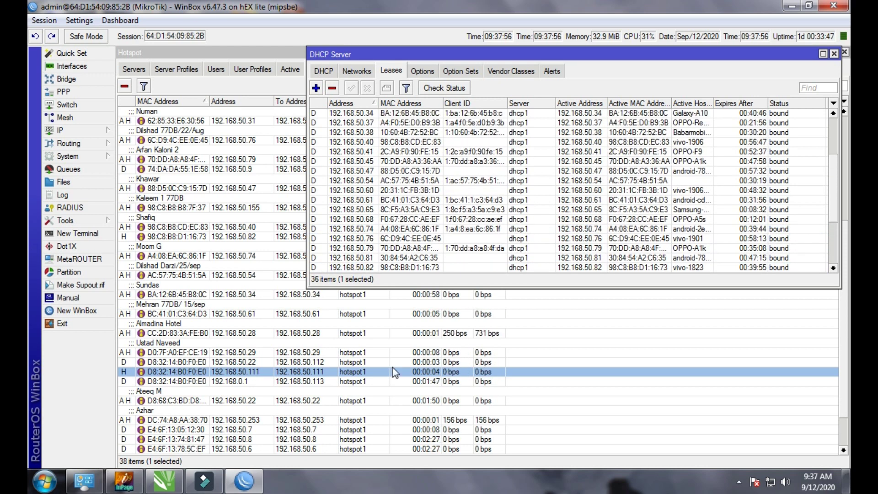
pyautogui.click(248, 369)
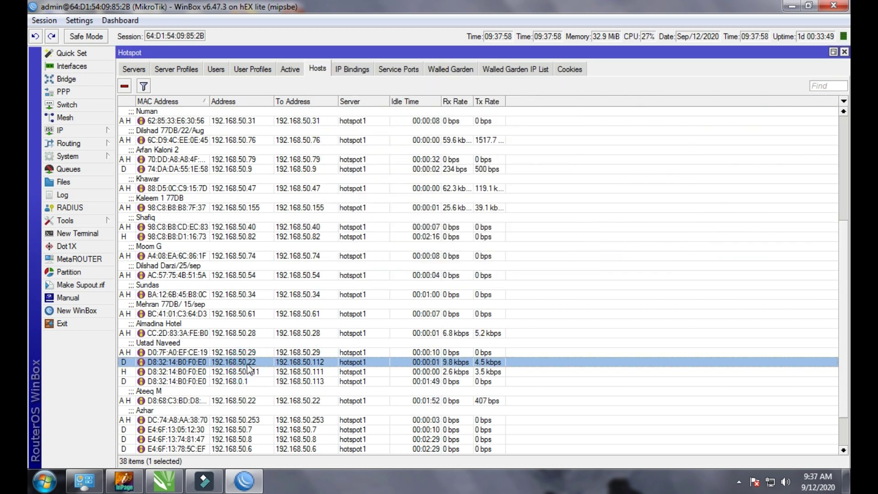
pyautogui.click(90, 134)
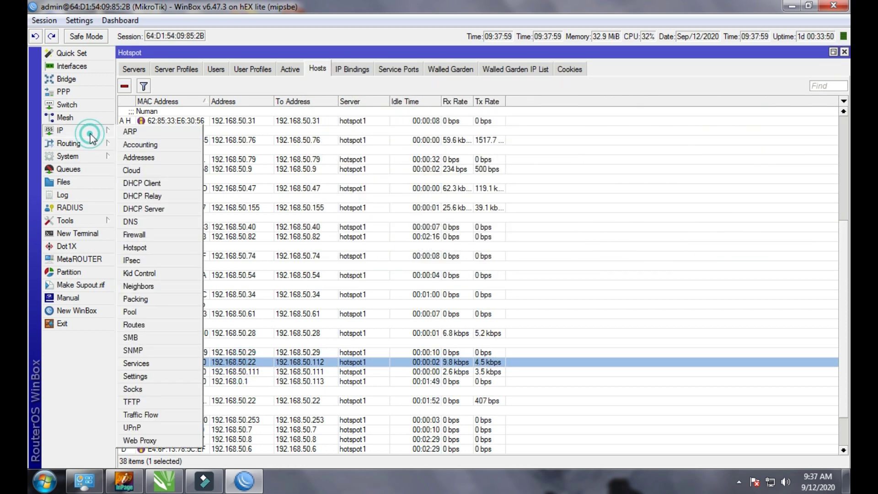
pyautogui.click(136, 210)
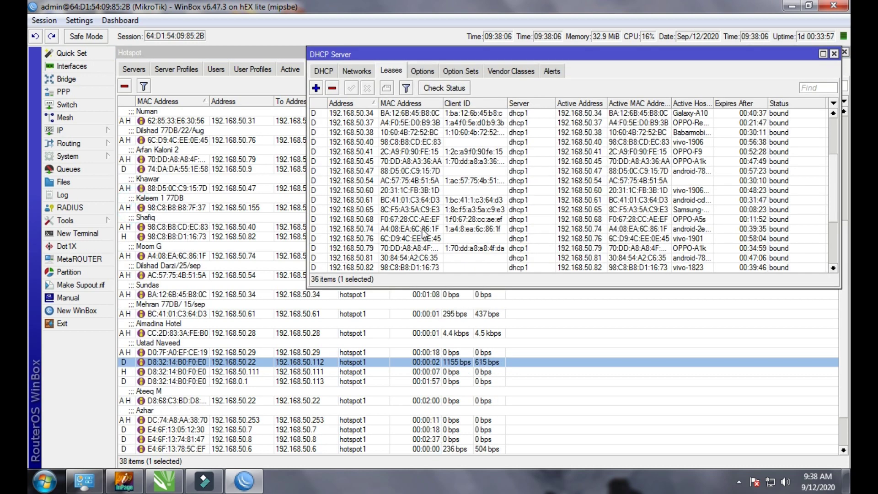
# - Look through the DHCP leases for 192.168.50.22 and open that lease's details to check its MAC address
pyautogui.scroll(3, 370, 250)
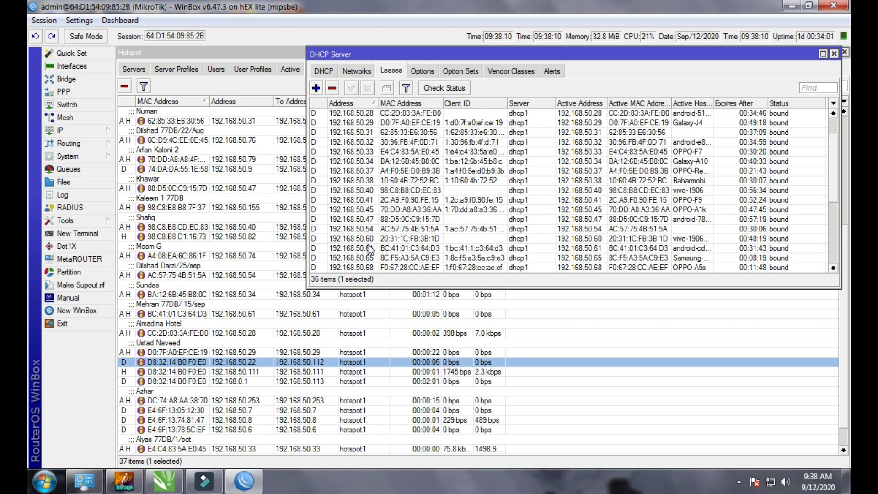
pyautogui.scroll(-5, 398, 240)
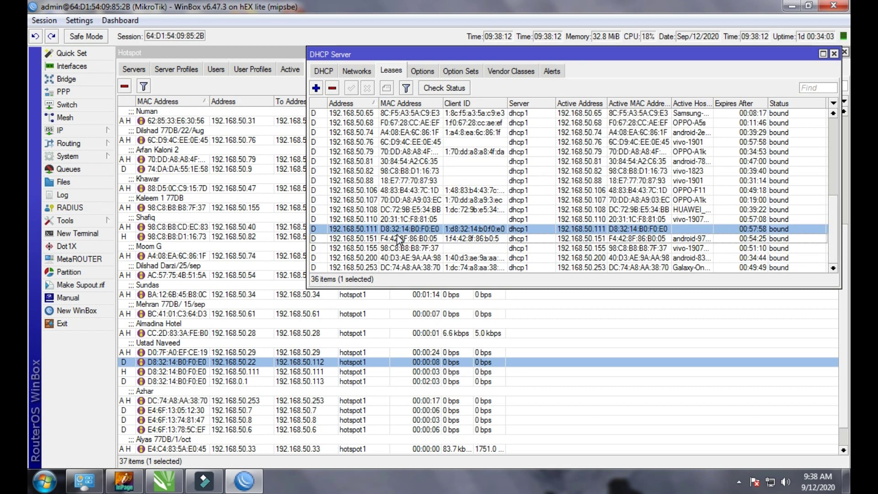
pyautogui.scroll(5, 369, 215)
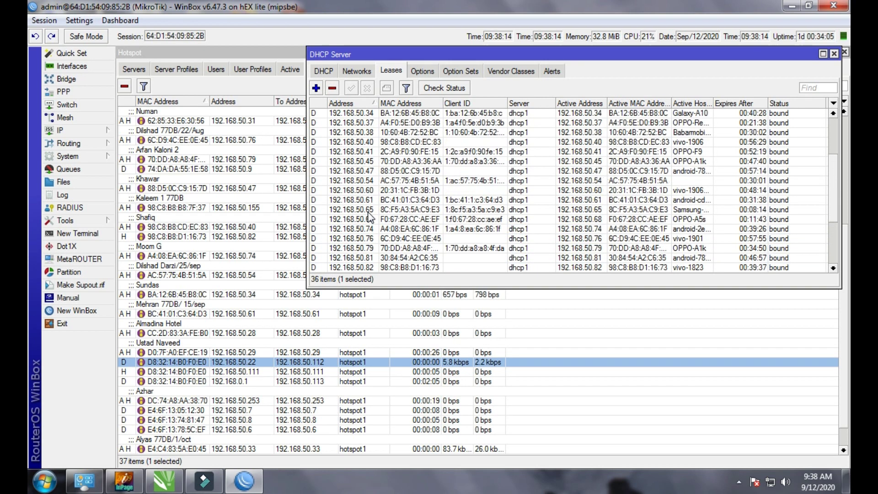
pyautogui.scroll(2, 369, 215)
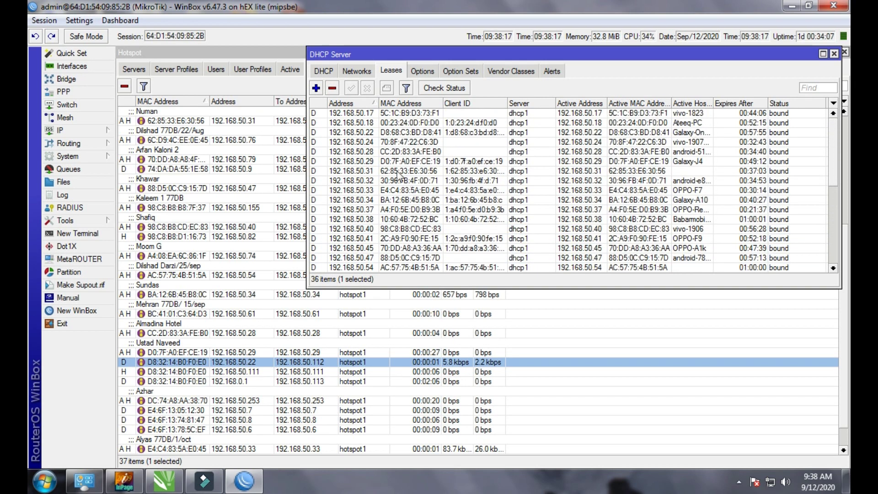
pyautogui.scroll(-1, 397, 243)
pyautogui.scroll(1, 384, 183)
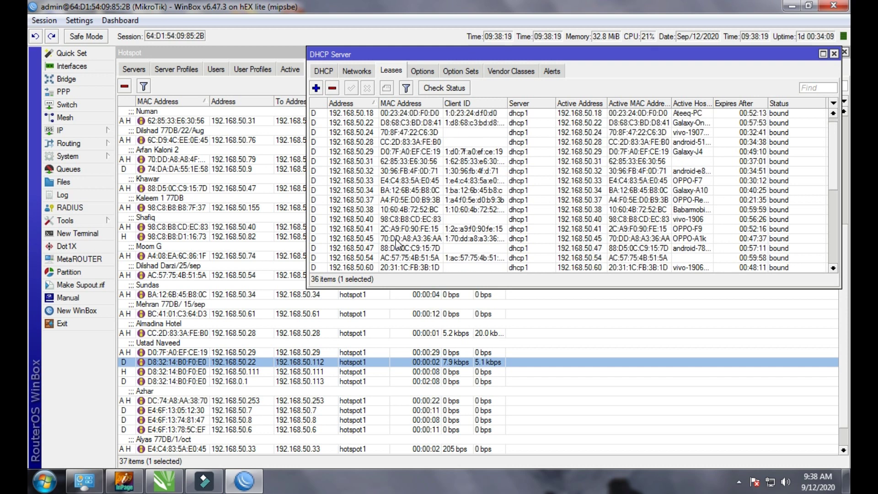
pyautogui.doubleClick(368, 132)
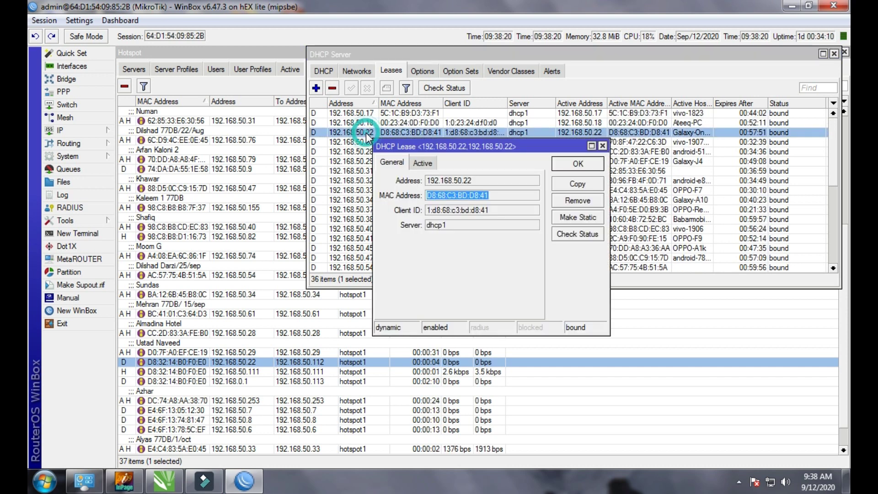
# - Make the 192.168.50.22 DHCP lease static, then reopen its details and enlarge the lease window to show all settings
pyautogui.click(565, 220)
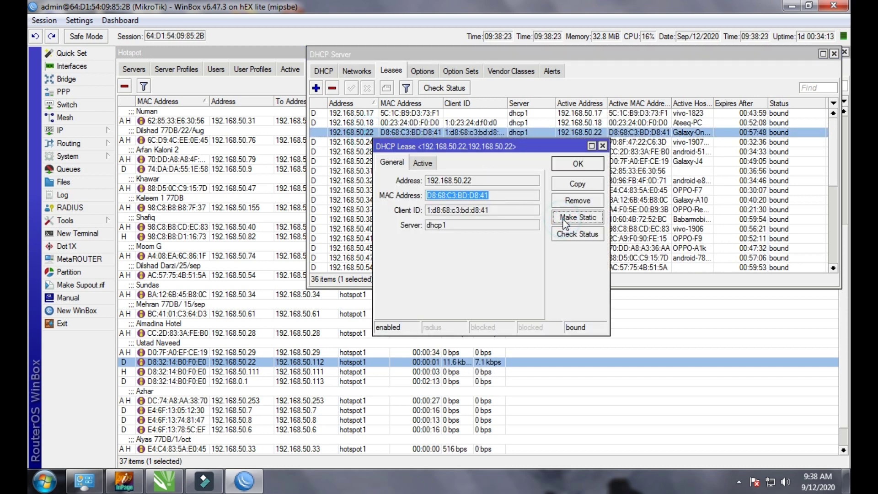
pyautogui.click(603, 146)
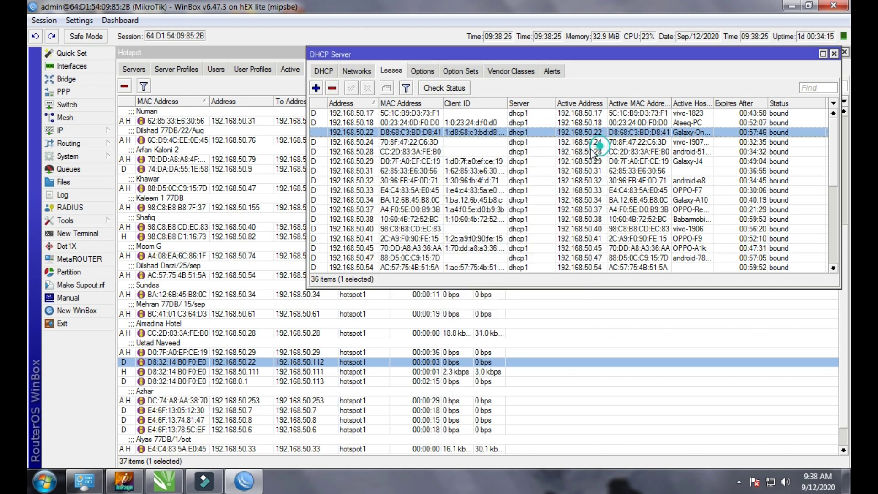
pyautogui.doubleClick(480, 132)
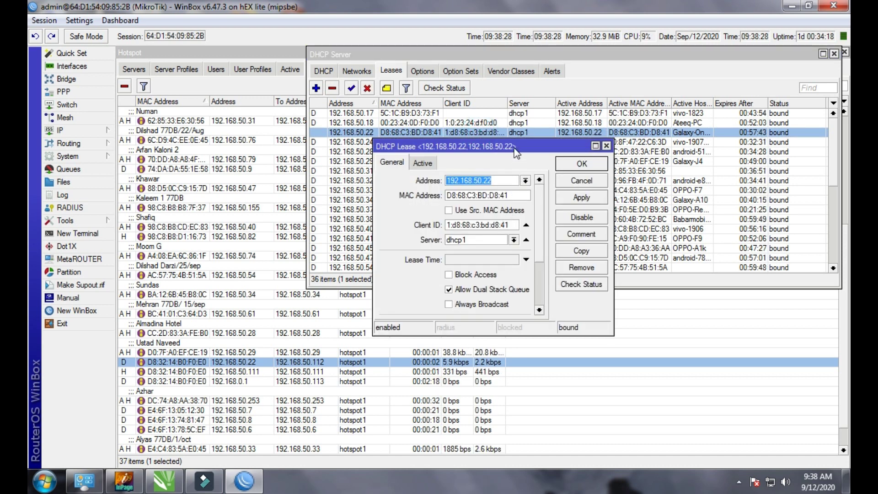
pyautogui.moveTo(516, 153); pyautogui.dragTo(498, 118)
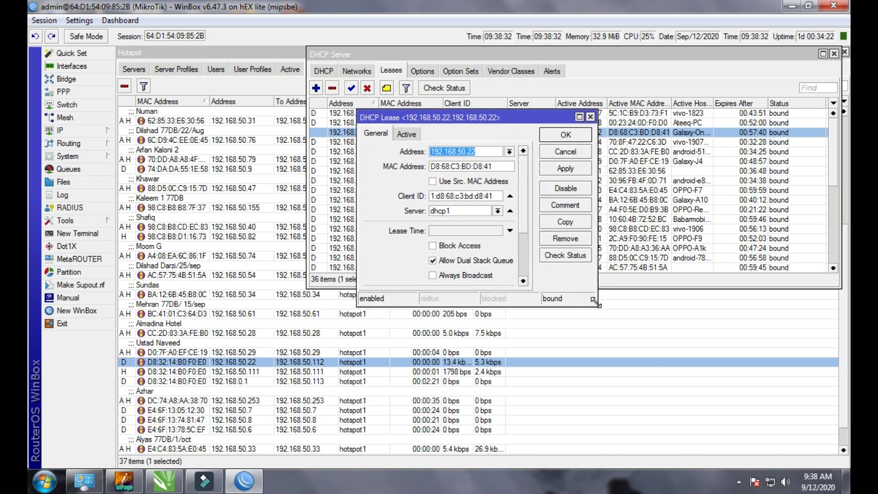
pyautogui.moveTo(594, 302); pyautogui.dragTo(771, 457)
pyautogui.moveTo(526, 118); pyautogui.dragTo(467, 115)
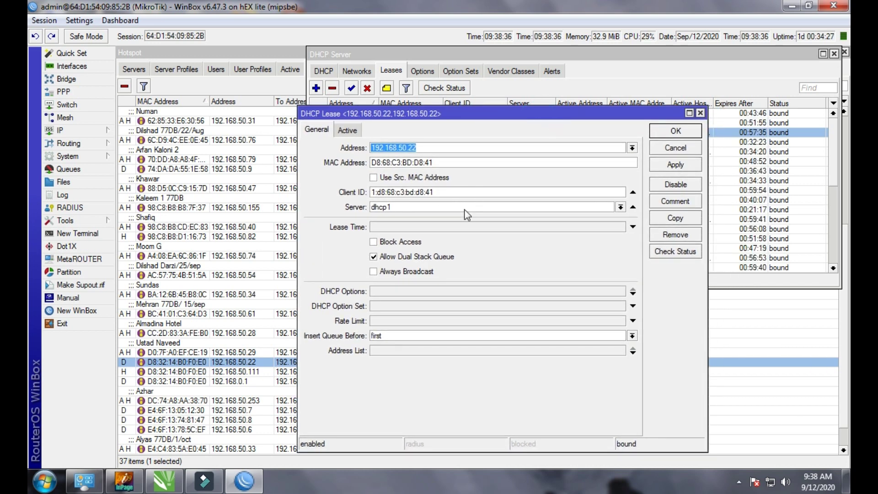
# - Check the static lease's MAC address, clear its Client ID and enable Always Broadcast
pyautogui.moveTo(434, 163); pyautogui.dragTo(372, 164)
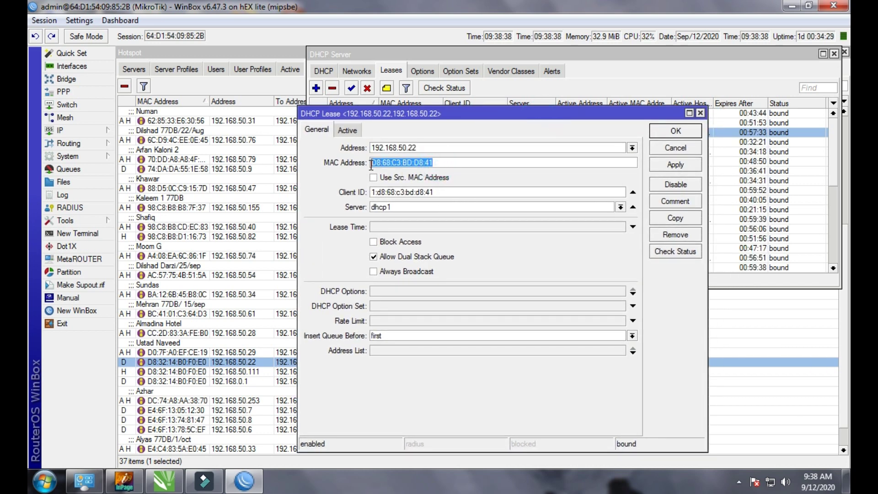
pyautogui.click(439, 163)
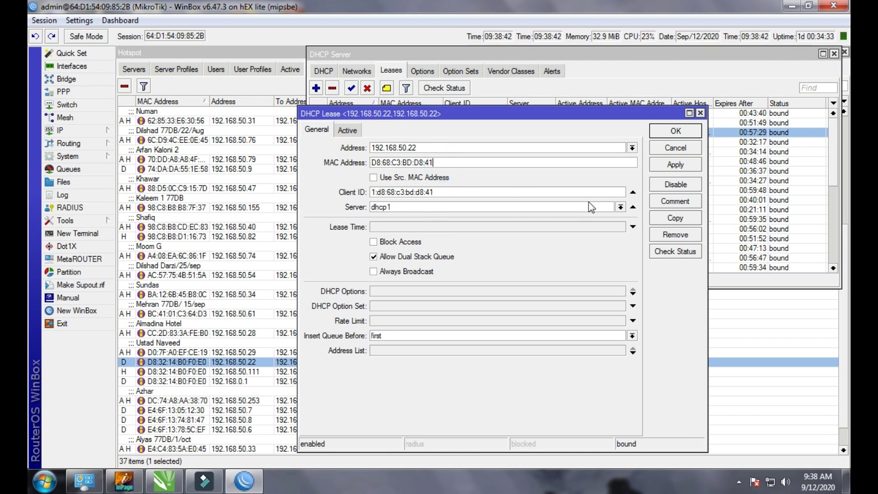
pyautogui.click(633, 192)
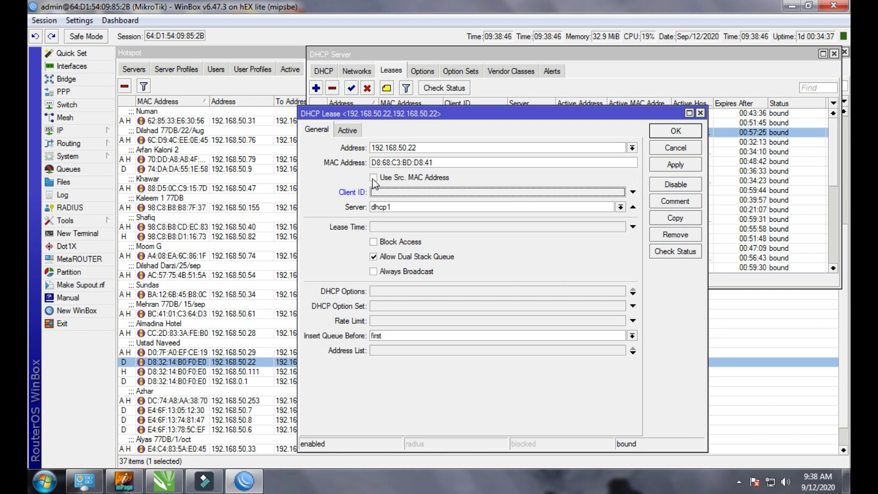
pyautogui.click(373, 271)
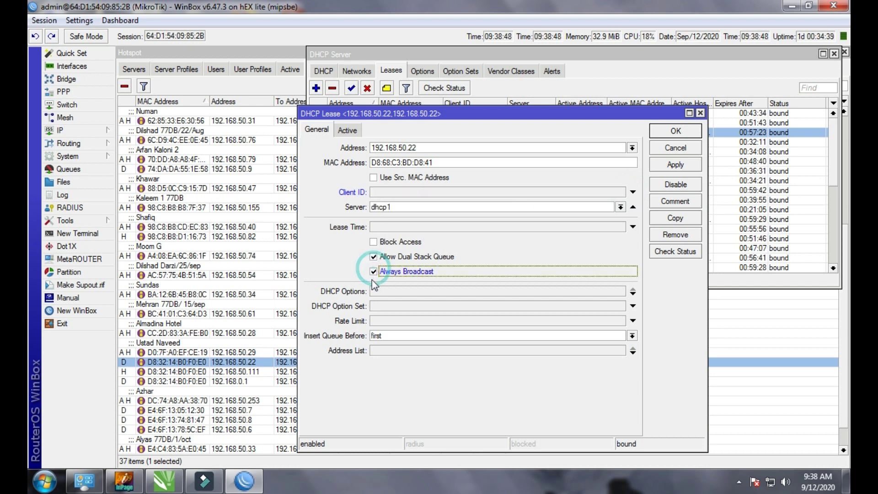
# - Set the lease's Rate Limit to 1M/1M and save the lease
pyautogui.click(410, 321)
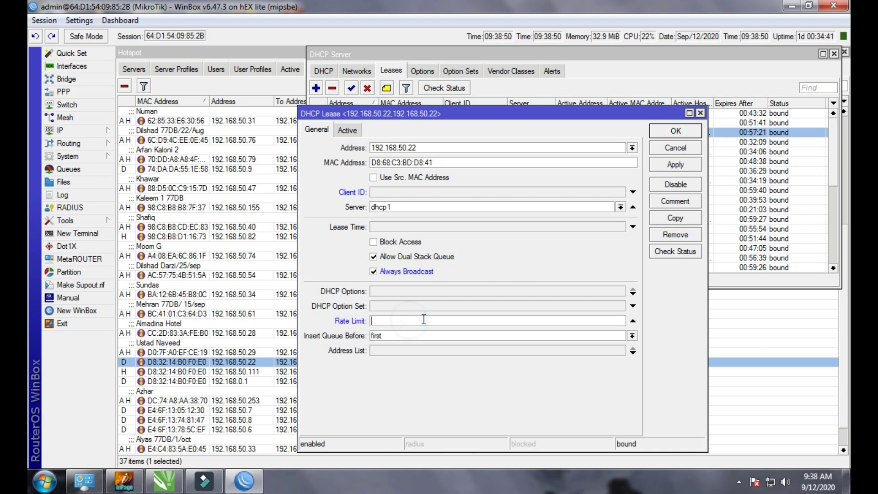
pyautogui.write('1')
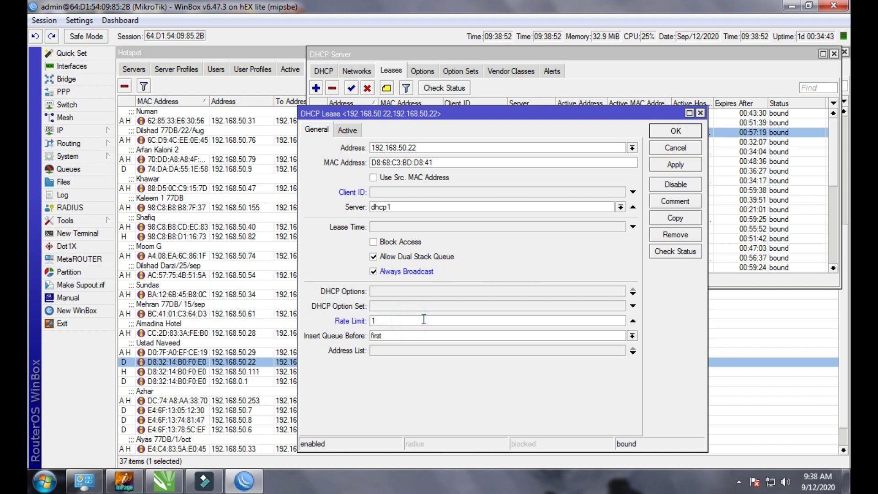
pyautogui.write('m/1M')
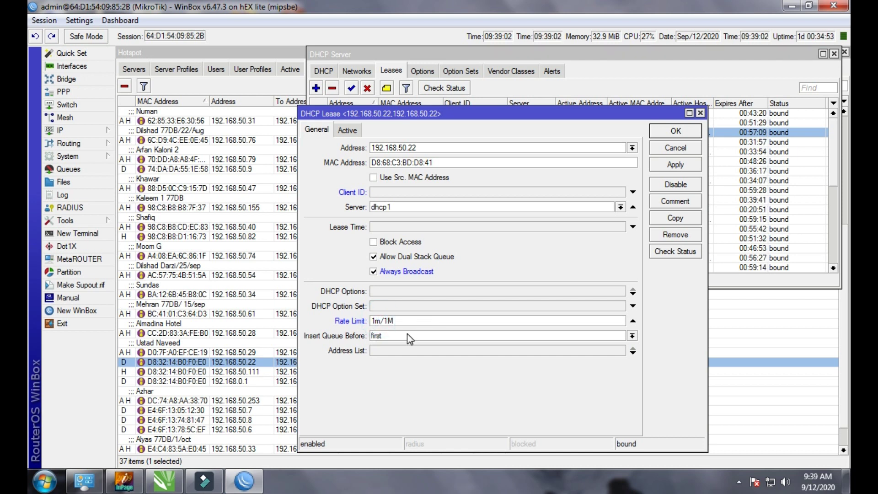
pyautogui.press('BackSpace')
pyautogui.write('M')
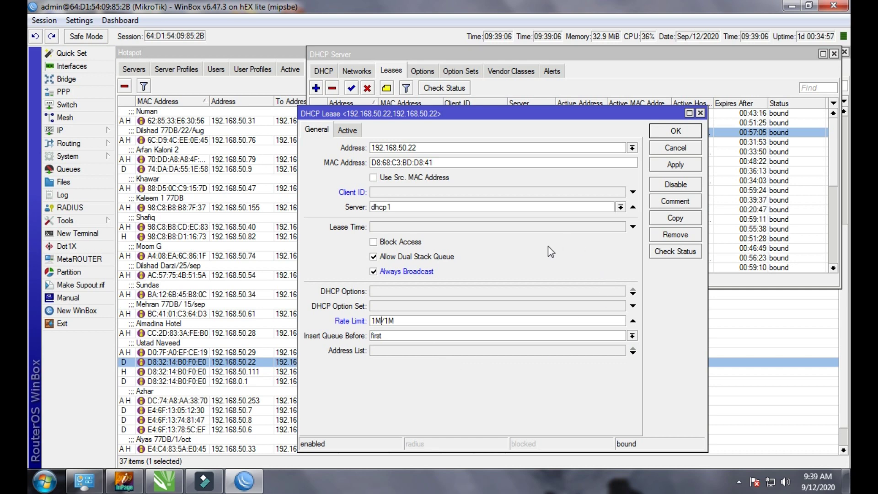
pyautogui.click(667, 131)
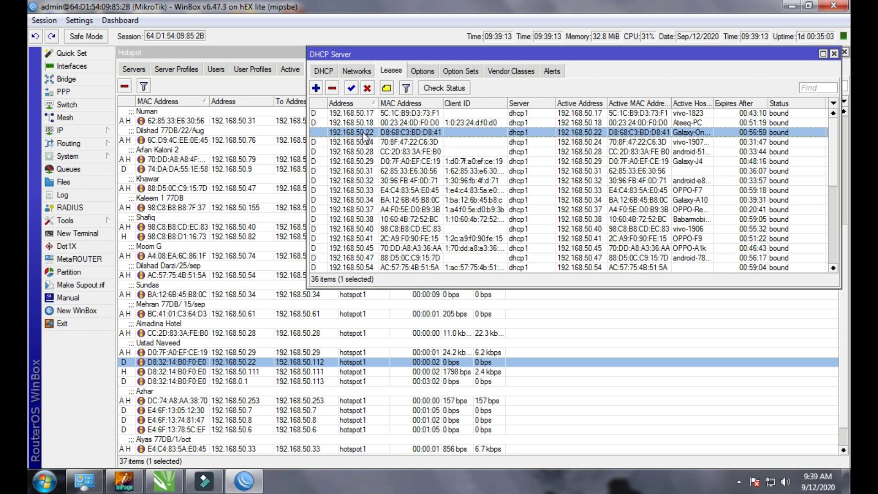
# - Close the DHCP server window and start a new IP binding from the 192.168.50.22 hotspot host
pyautogui.click(833, 53)
pyautogui.click(256, 270)
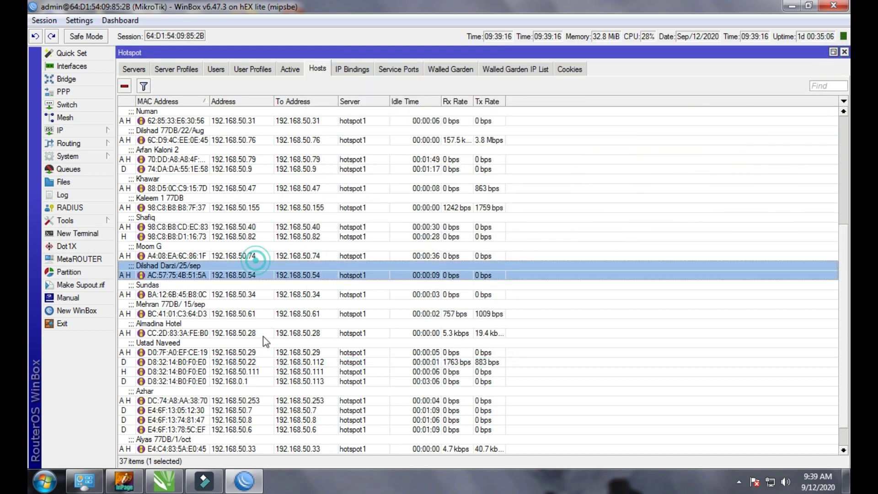
pyautogui.doubleClick(233, 362)
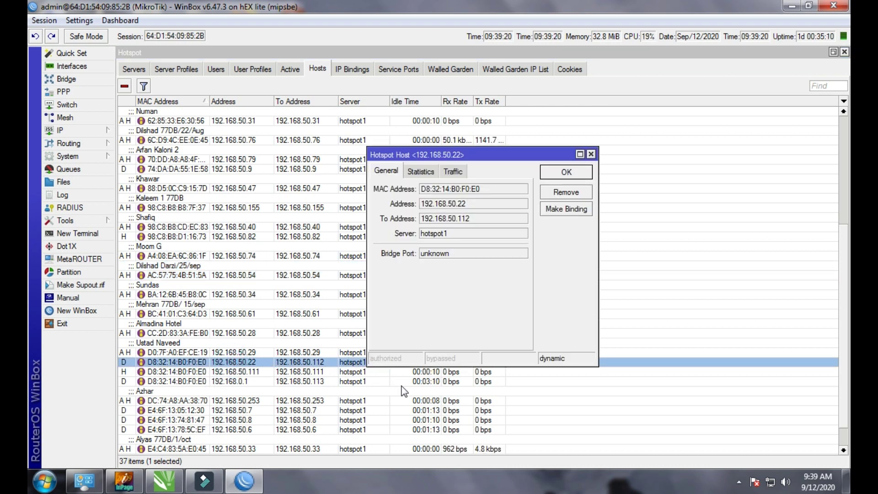
pyautogui.click(553, 210)
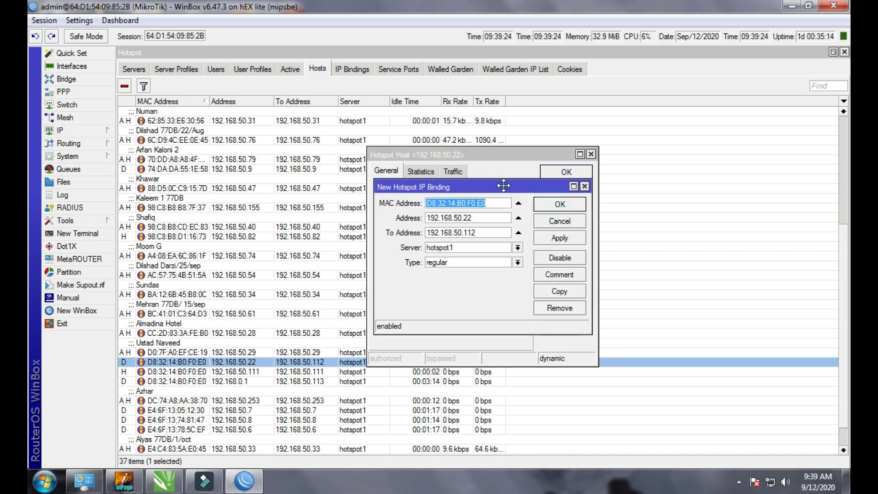
pyautogui.moveTo(503, 186); pyautogui.dragTo(494, 171)
# - Set the new binding's To Address to 192.168.50.22 so that it matches the Address
pyautogui.click(478, 216)
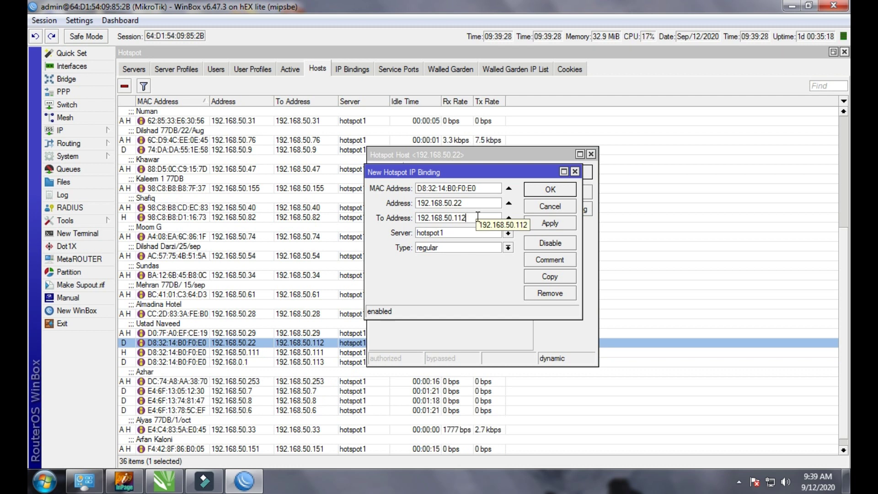
pyautogui.press('BackSpace')
pyautogui.press('BackSpace')
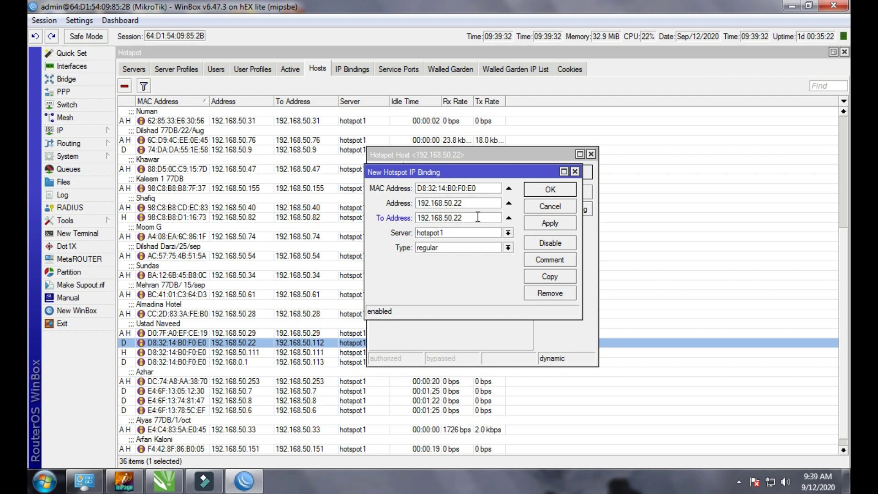
pyautogui.click(485, 203)
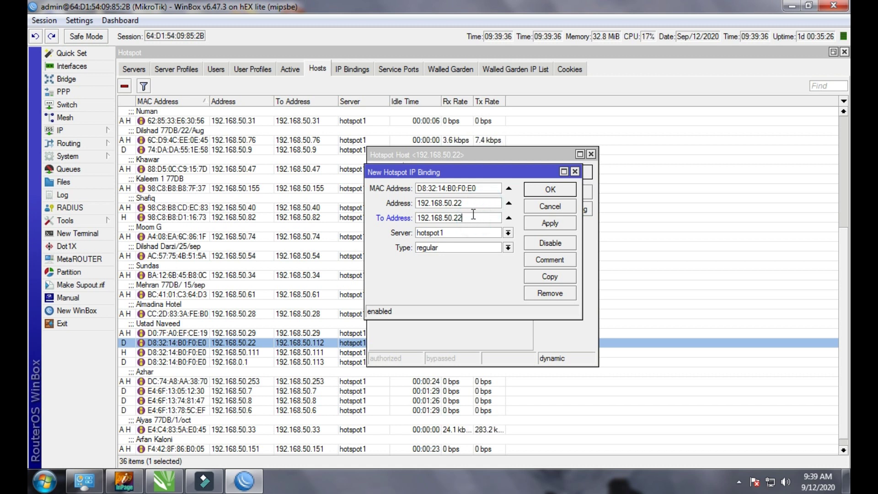
pyautogui.doubleClick(471, 217)
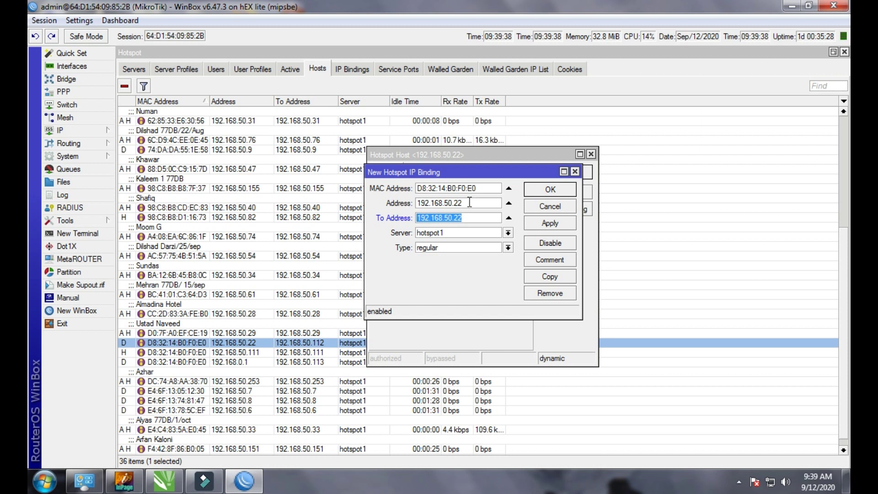
pyautogui.moveTo(469, 202); pyautogui.dragTo(419, 218)
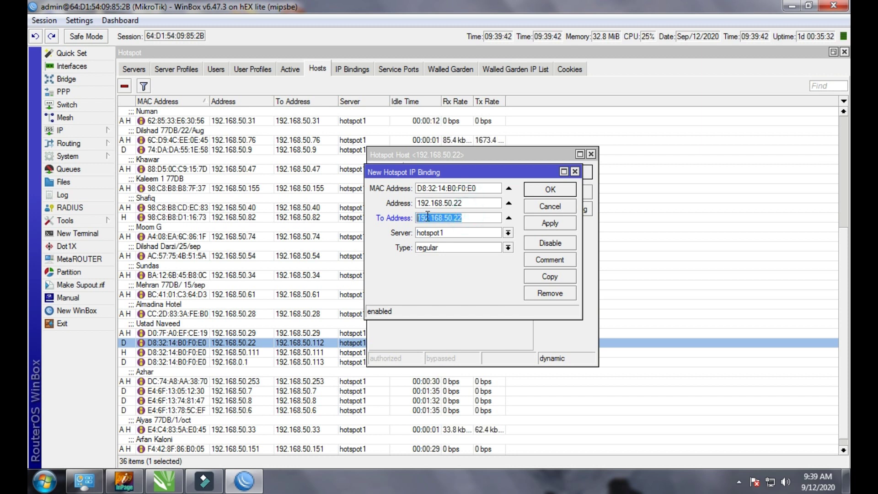
# - Set the IP binding's type to bypassed and save the binding
pyautogui.click(508, 247)
pyautogui.click(456, 262)
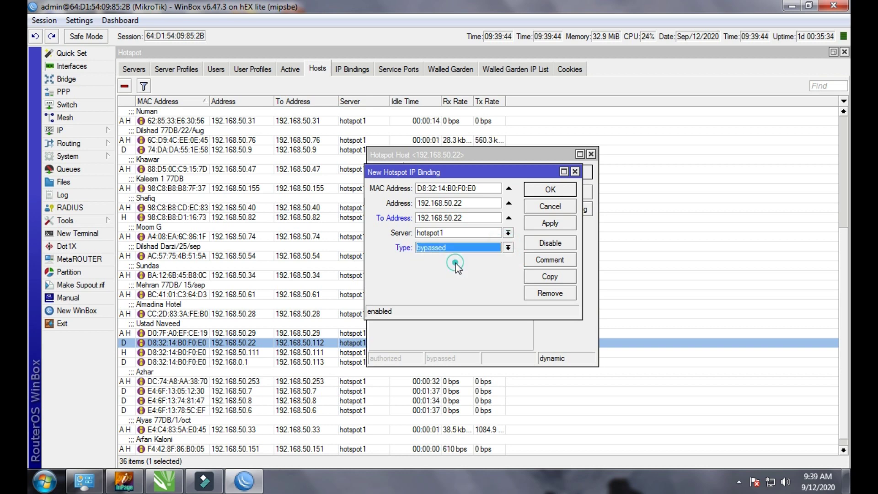
pyautogui.click(545, 224)
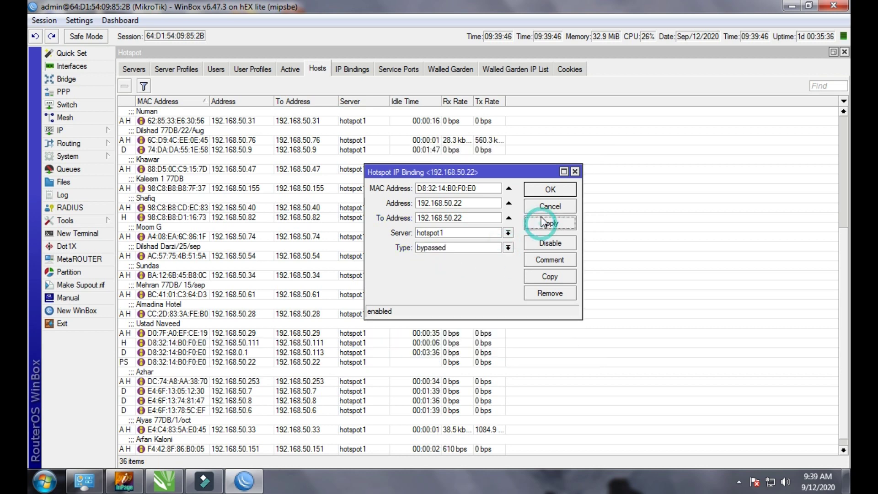
pyautogui.click(545, 189)
# - Open the new entry in the hotspot's IP bindings and add the client's name as its comment
pyautogui.click(350, 70)
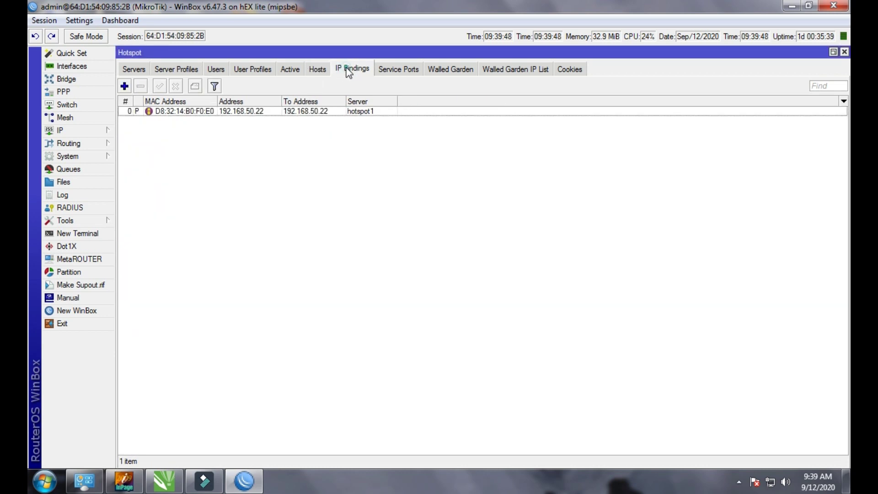
pyautogui.click(215, 113)
pyautogui.doubleClick(215, 113)
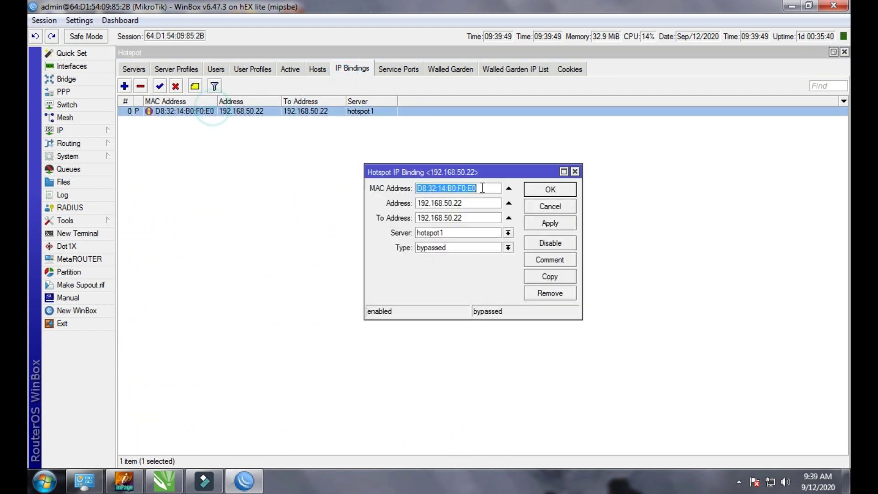
pyautogui.click(543, 261)
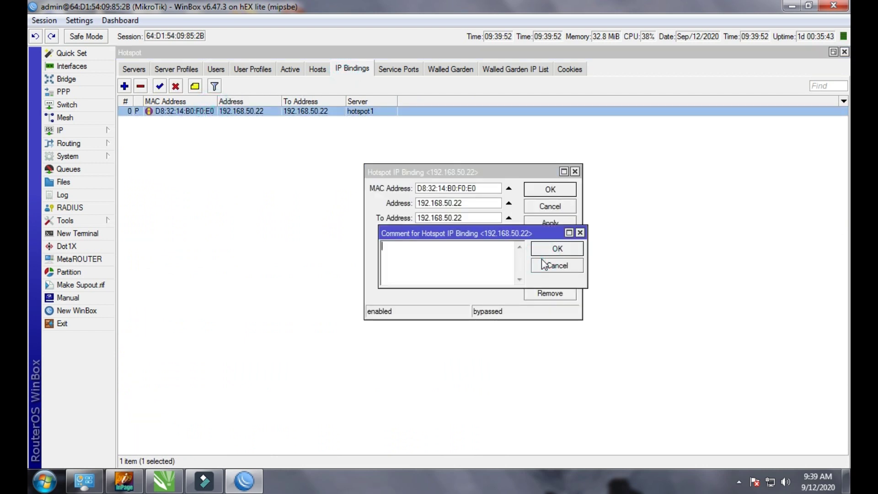
pyautogui.write('a')
pyautogui.click(561, 254)
pyautogui.click(552, 190)
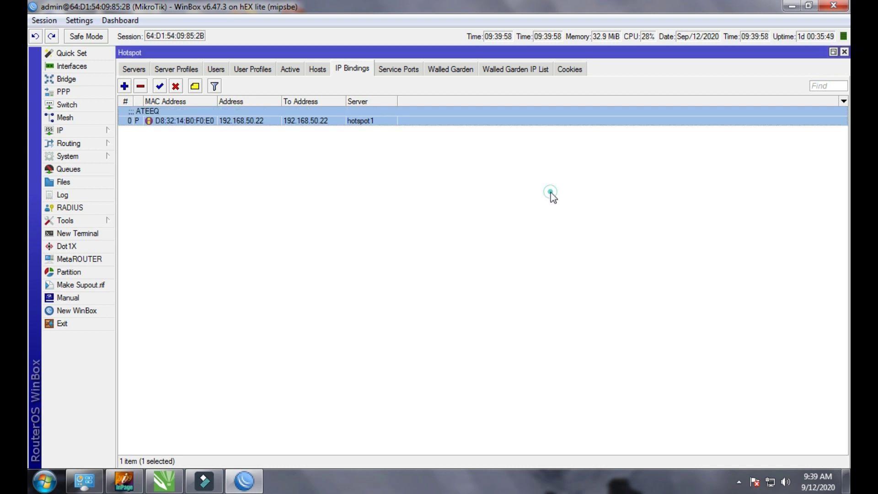
# - Find the bypassed 192.168.50.22 entry among the hotspot hosts and examine its live traffic graphs against the rate limit
pyautogui.click(317, 70)
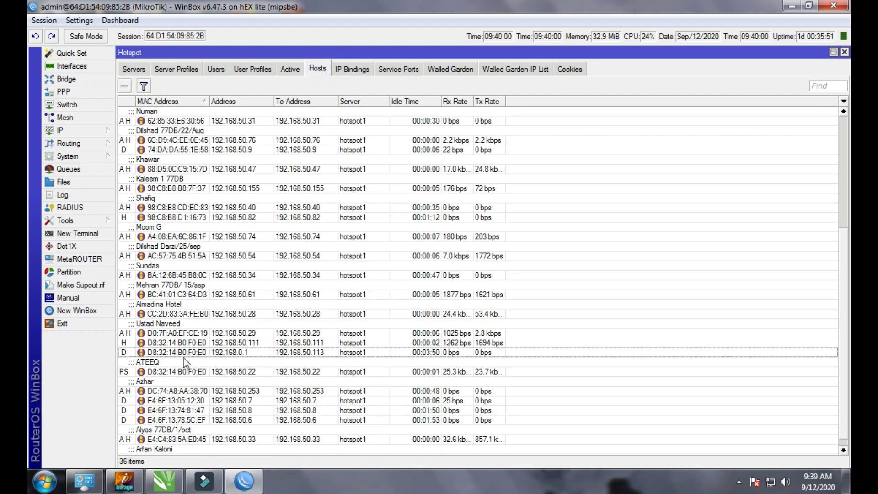
pyautogui.click(169, 364)
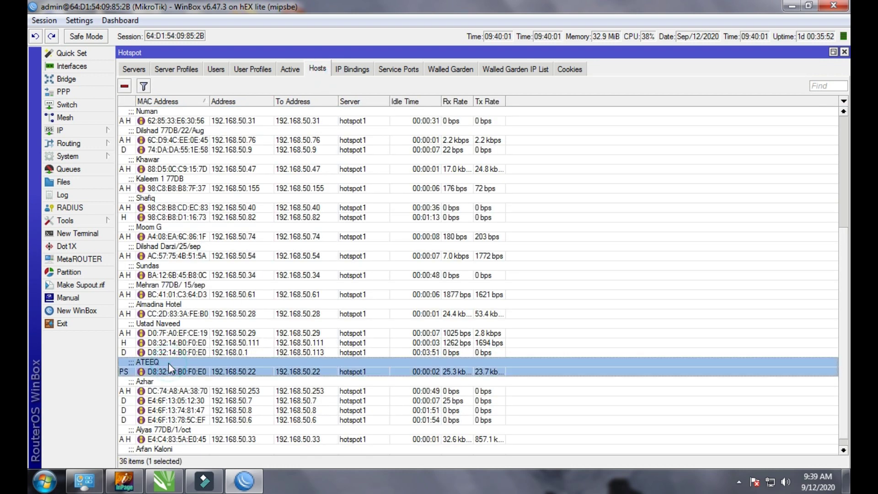
pyautogui.doubleClick(452, 373)
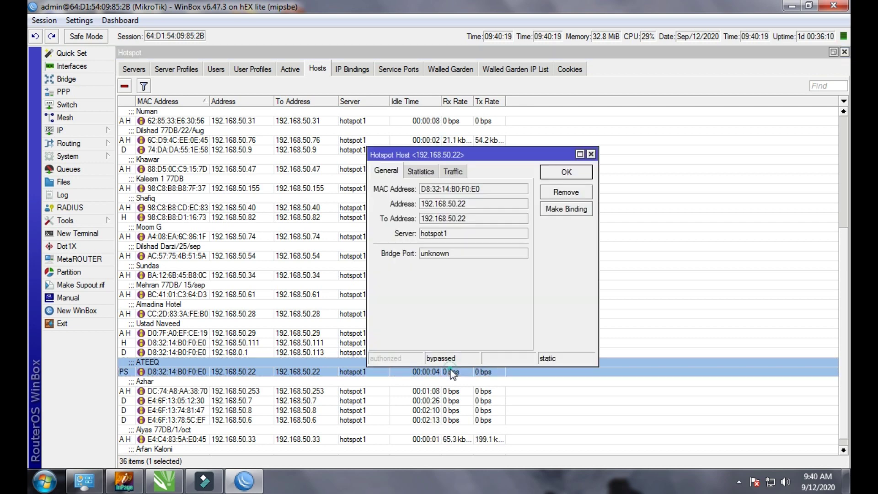
pyautogui.click(454, 171)
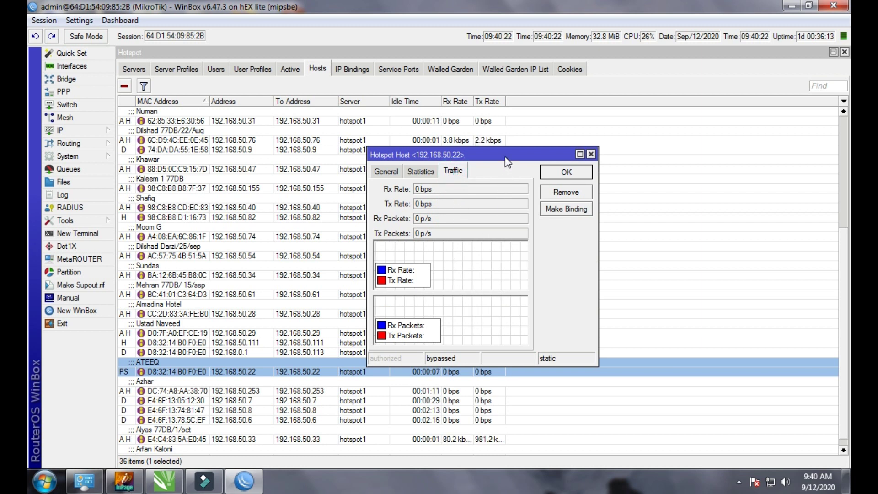
pyautogui.moveTo(506, 155); pyautogui.dragTo(552, 123)
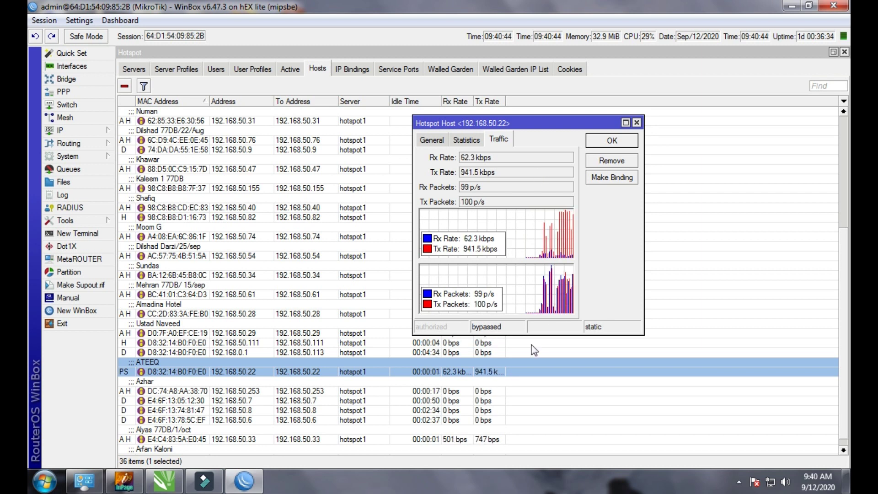
pyautogui.click(474, 372)
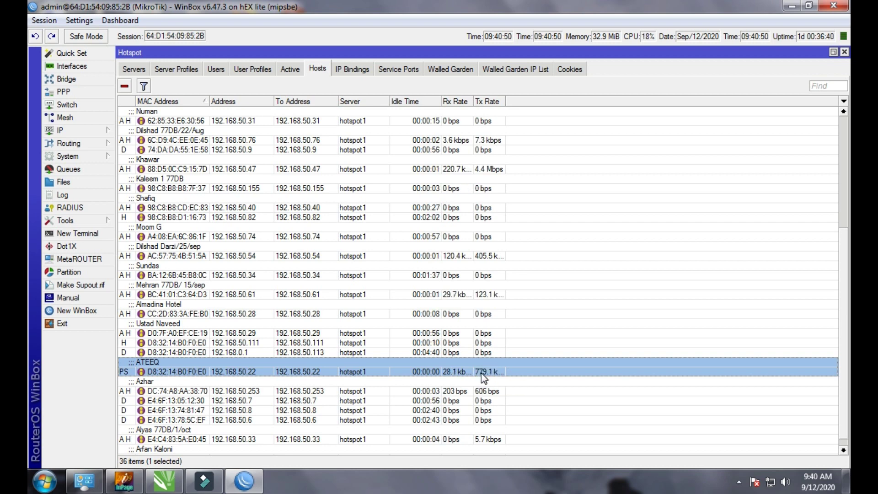
pyautogui.doubleClick(481, 372)
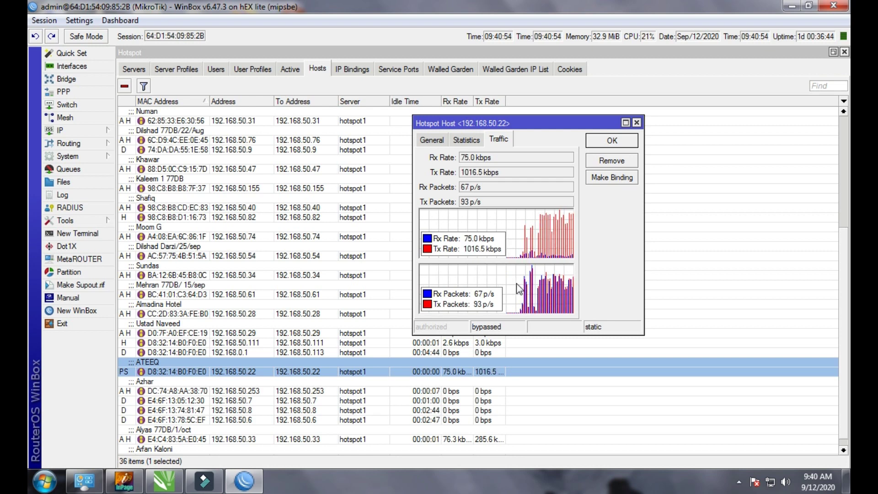
# - Remove the rate limit from the 192.168.50.22 DHCP lease, save the lease and return to the hotspot hosts
pyautogui.click(633, 142)
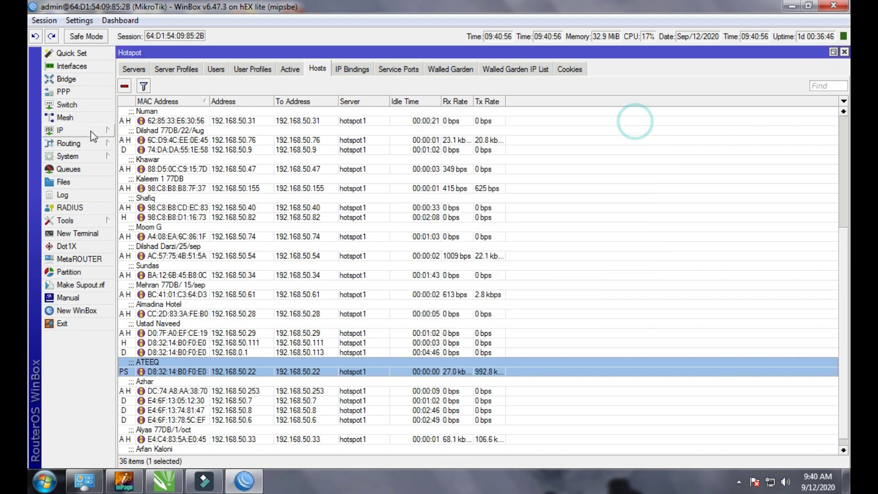
pyautogui.click(90, 131)
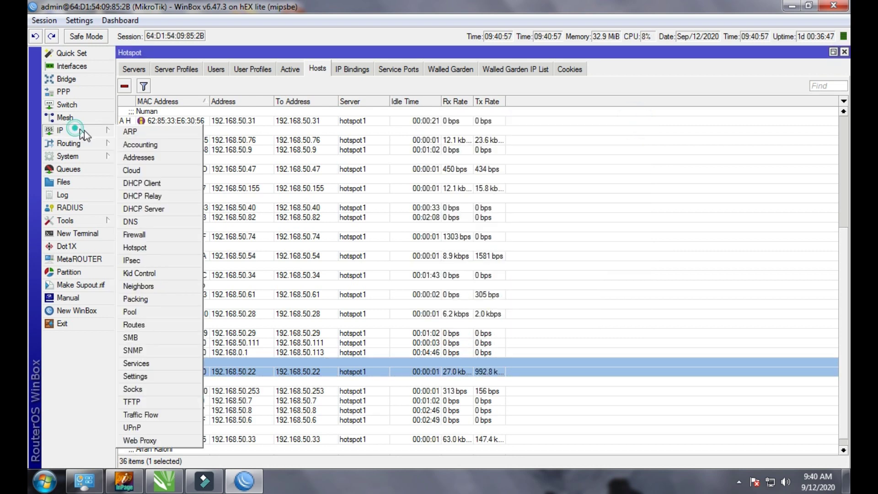
pyautogui.click(146, 209)
pyautogui.click(368, 133)
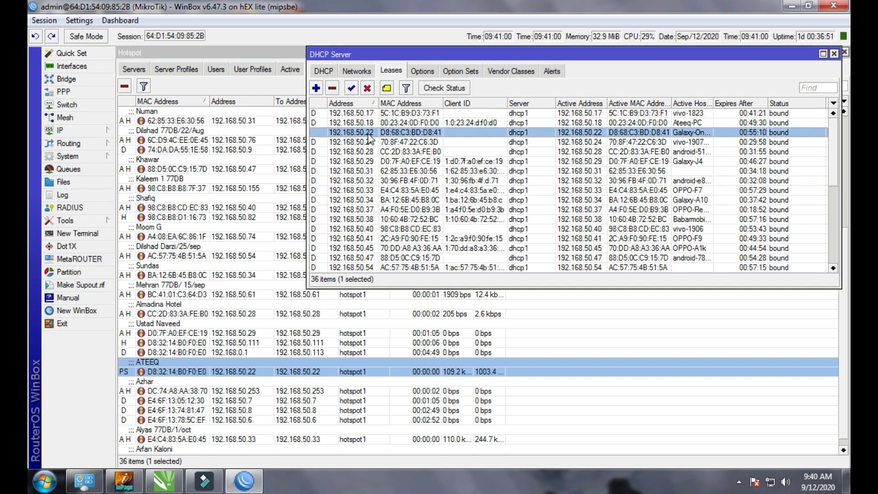
pyautogui.doubleClick(369, 133)
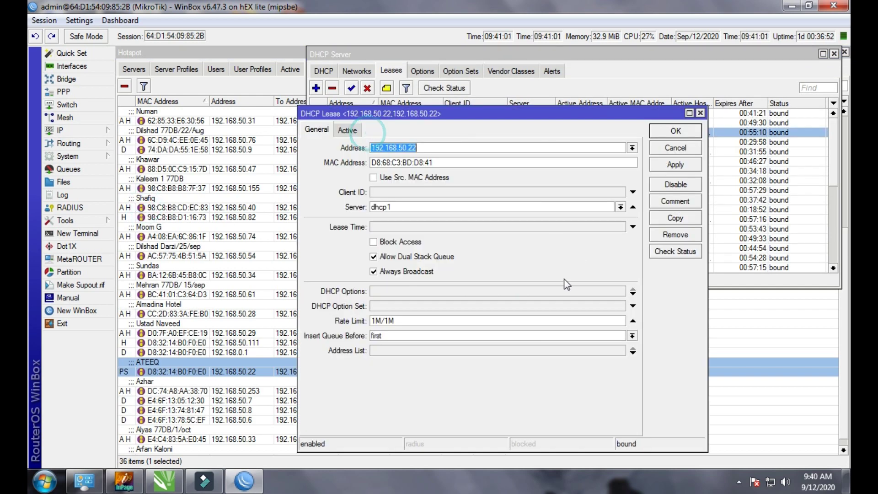
pyautogui.click(633, 322)
pyautogui.click(676, 131)
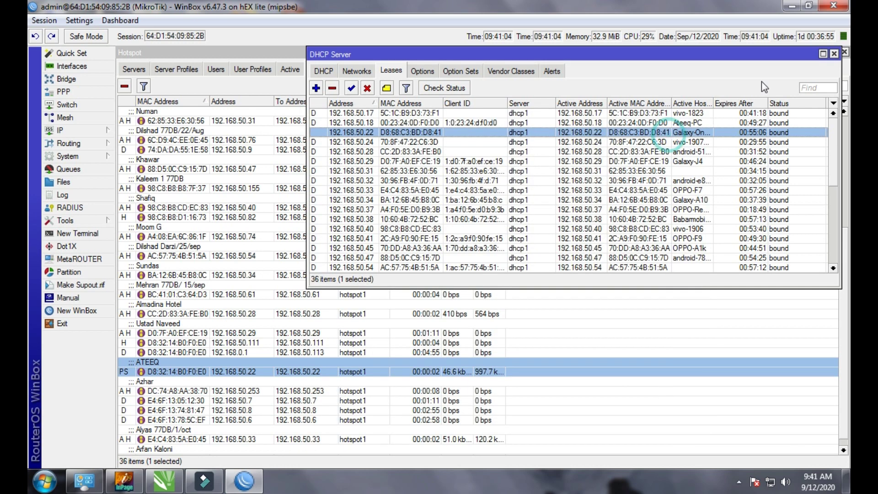
pyautogui.click(834, 53)
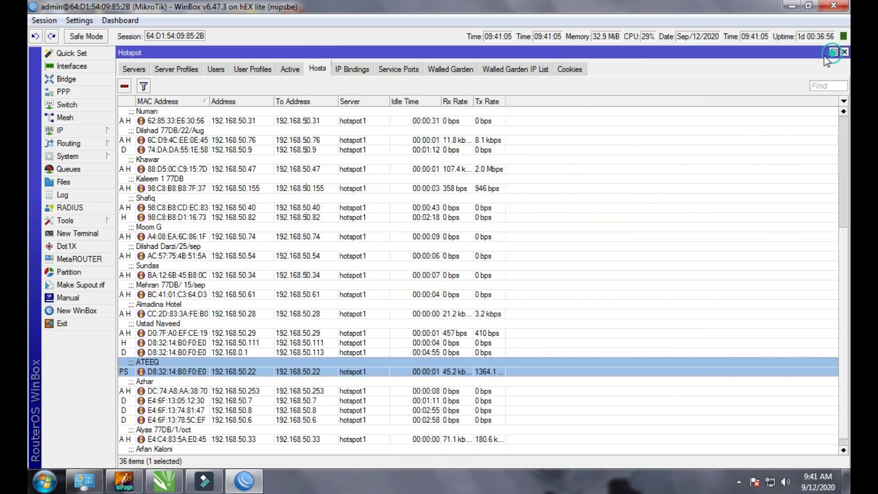
# - Examine the live traffic graphs of the bypassed 192.168.50.22 host, then those of the 192.168.50.111 host
pyautogui.doubleClick(490, 372)
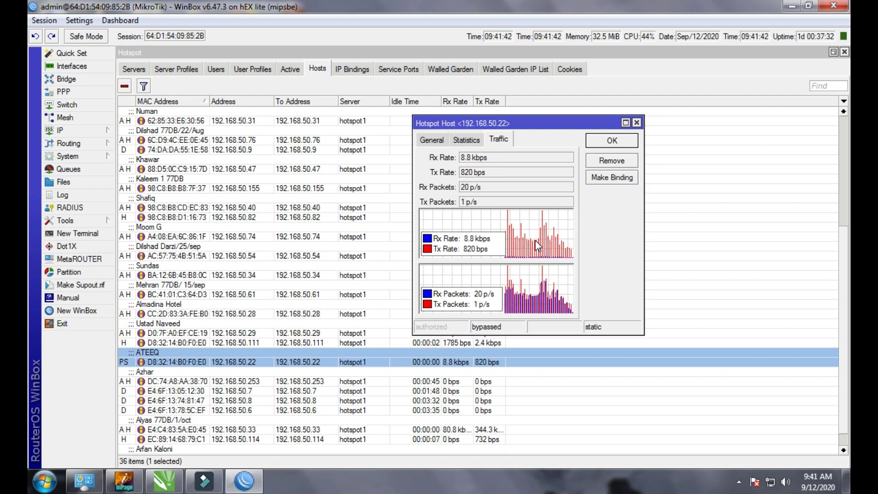
pyautogui.click(187, 139)
pyautogui.click(151, 360)
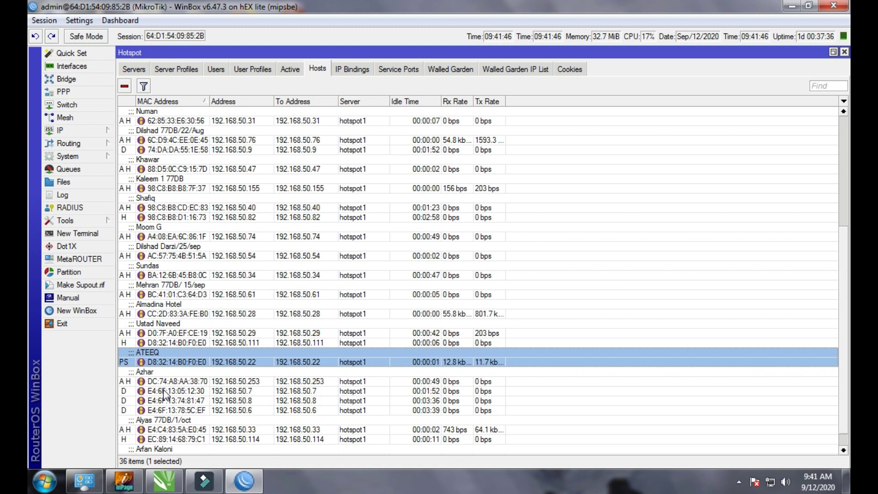
pyautogui.click(183, 344)
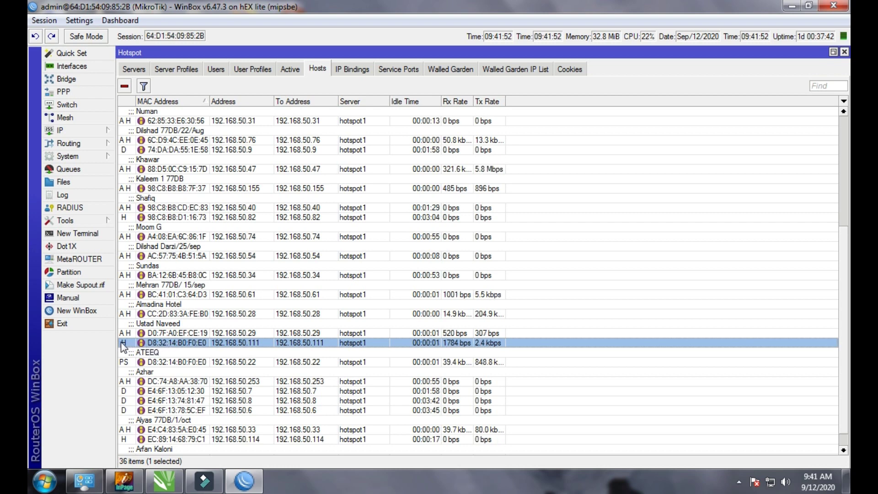
pyautogui.doubleClick(160, 345)
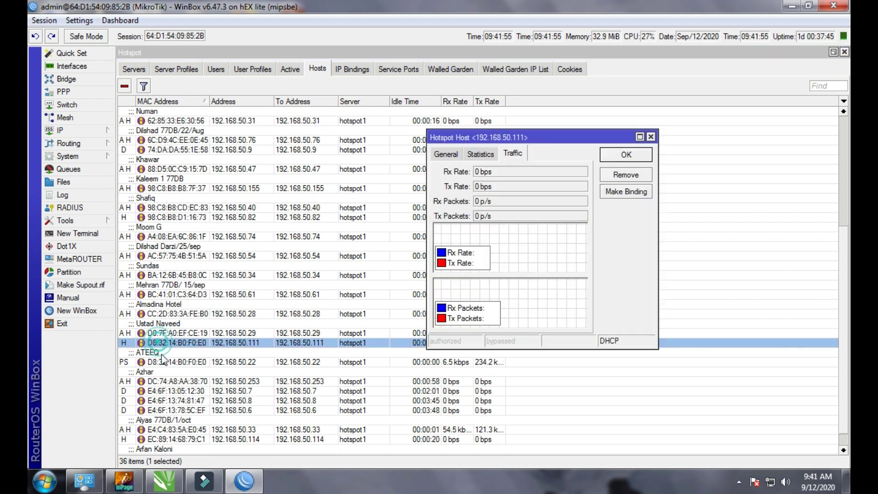
pyautogui.click(625, 156)
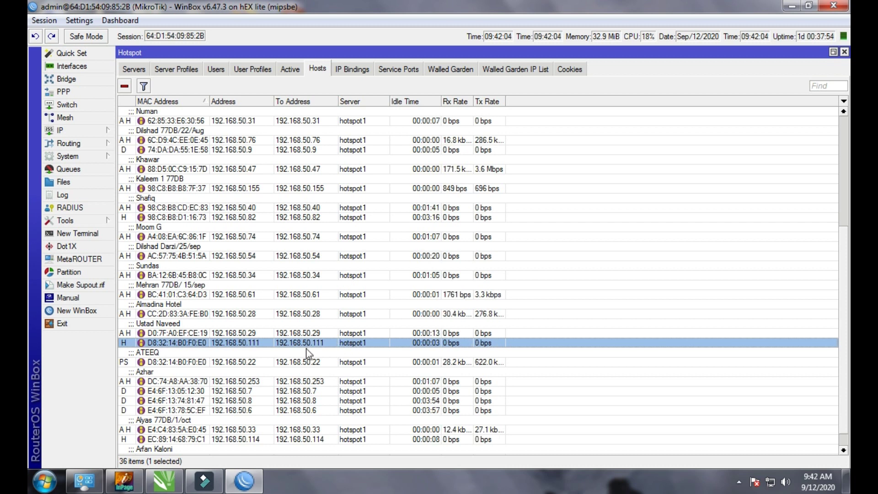
# - Compare the MAC addresses and flags of the 192.168.50.111 and bypassed 192.168.50.22 entries among the hotspot hosts
pyautogui.click(197, 358)
pyautogui.click(160, 344)
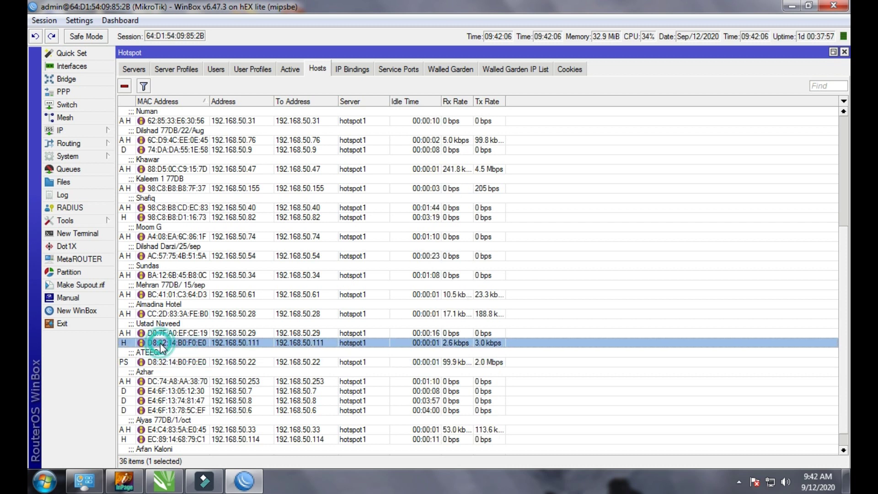
pyautogui.click(152, 364)
pyautogui.click(157, 345)
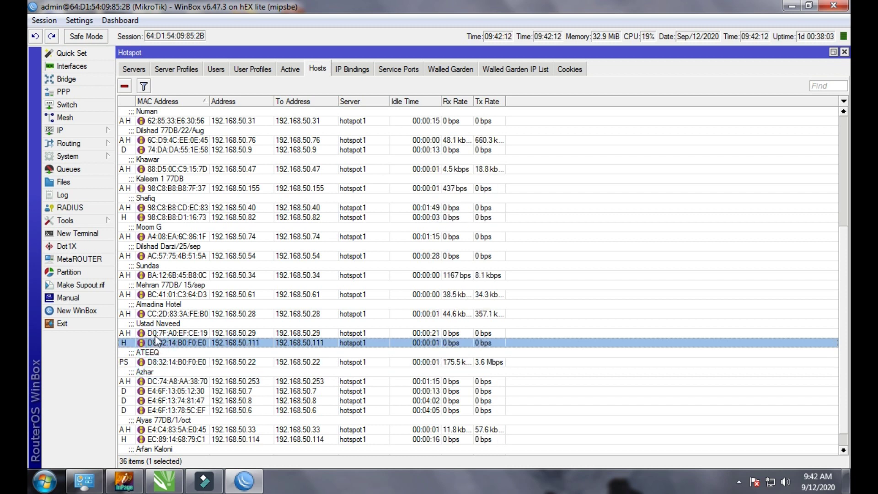
pyautogui.click(158, 333)
pyautogui.click(154, 343)
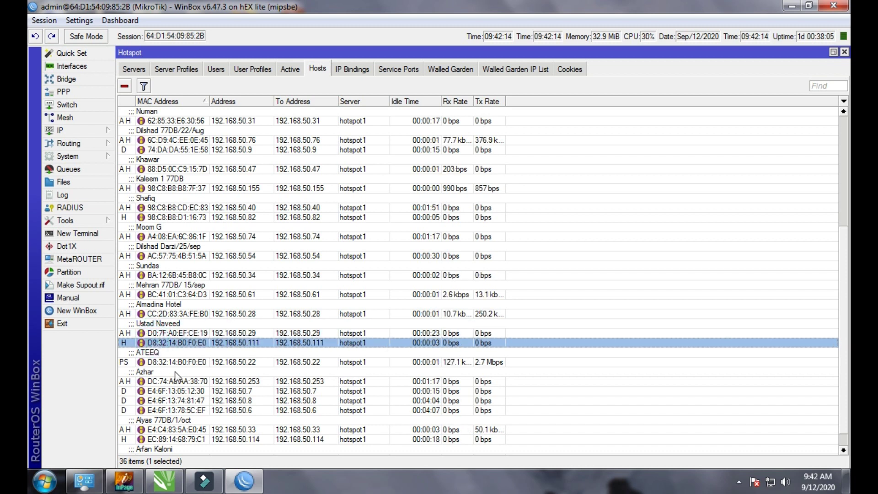
pyautogui.click(173, 363)
pyautogui.click(174, 342)
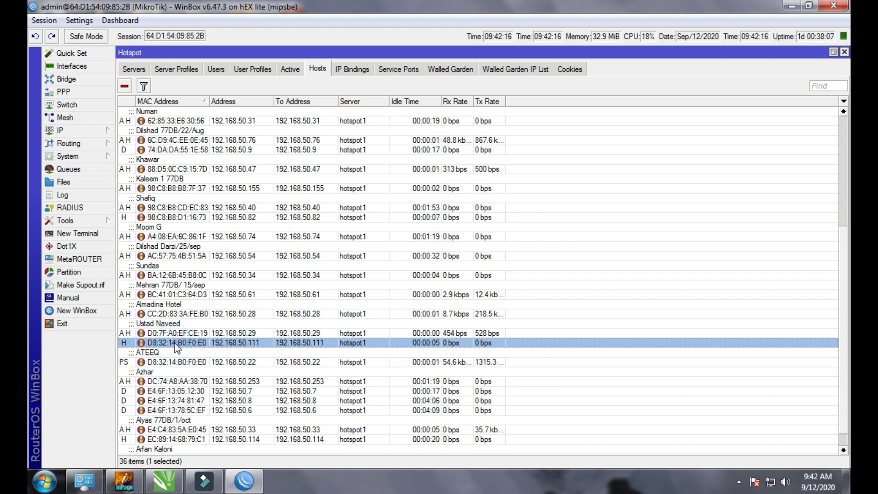
pyautogui.click(148, 355)
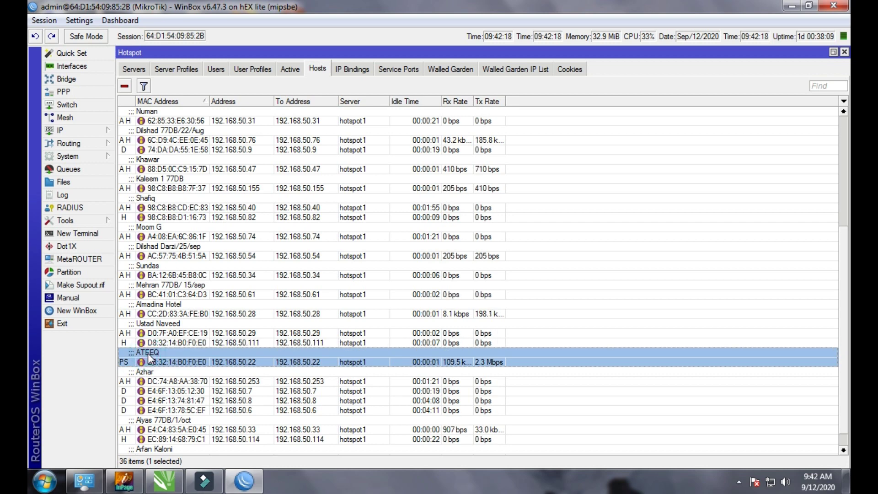
# - Delete the 192.168.50.22 entry from the hotspot's IP bindings and return to the hosts list
pyautogui.click(354, 70)
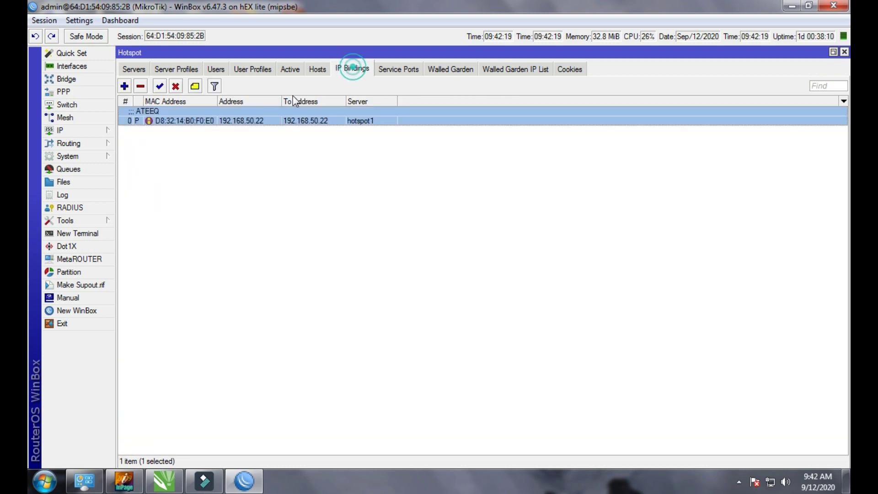
pyautogui.click(141, 86)
pyautogui.click(316, 73)
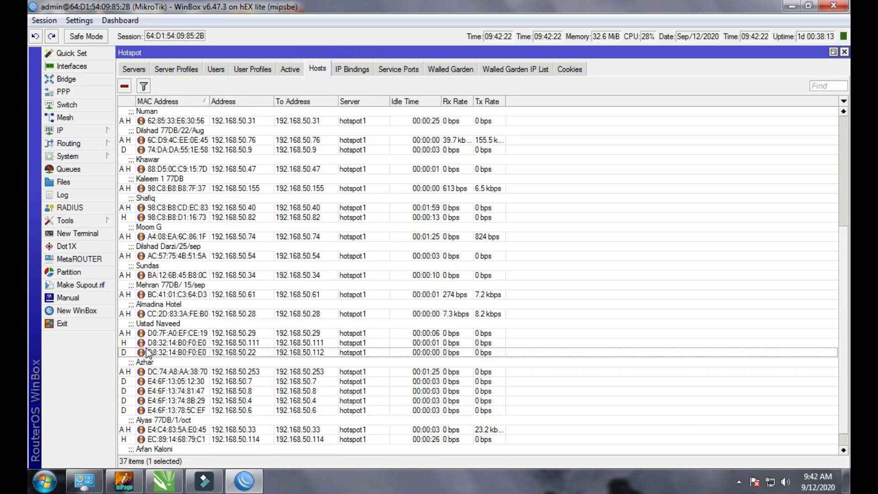
# - Compare the 192.168.50.111 host with the unbound 192.168.50.22 entry, checking their MAC addresses, flags and To Addresses
pyautogui.click(128, 352)
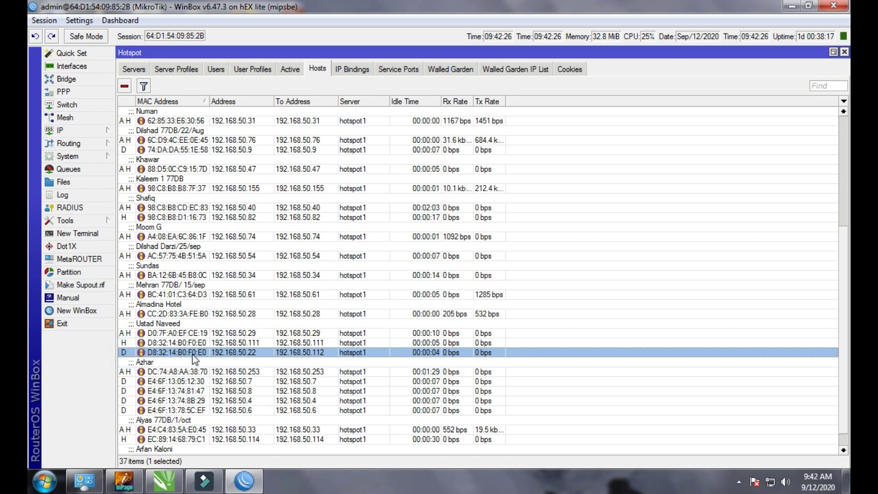
pyautogui.click(176, 344)
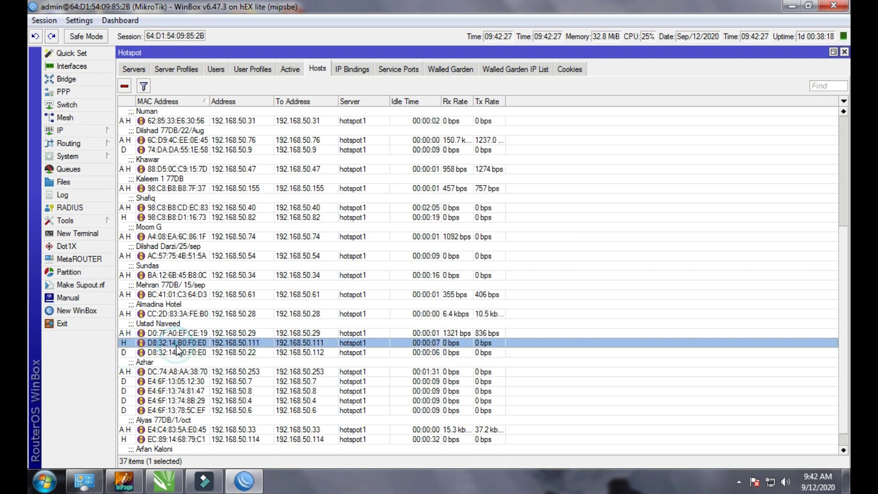
pyautogui.click(152, 353)
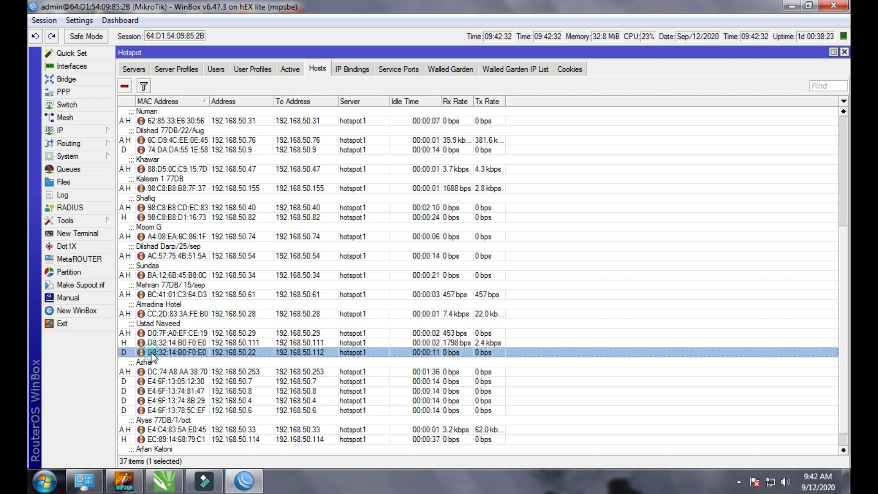
pyautogui.click(158, 342)
pyautogui.click(156, 352)
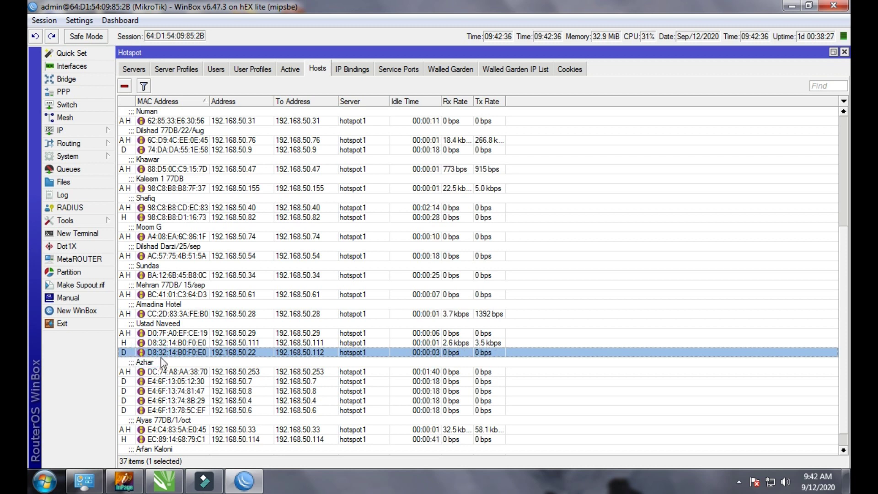
pyautogui.click(161, 343)
pyautogui.click(158, 351)
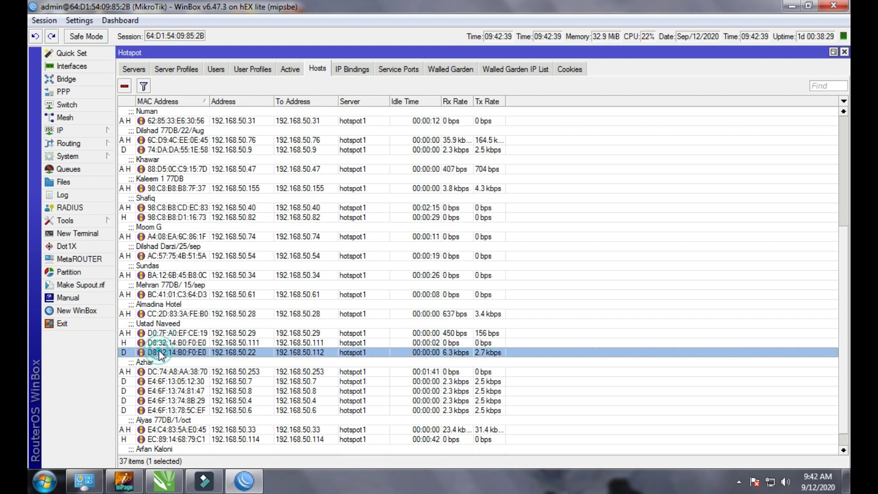
pyautogui.click(158, 343)
pyautogui.click(155, 352)
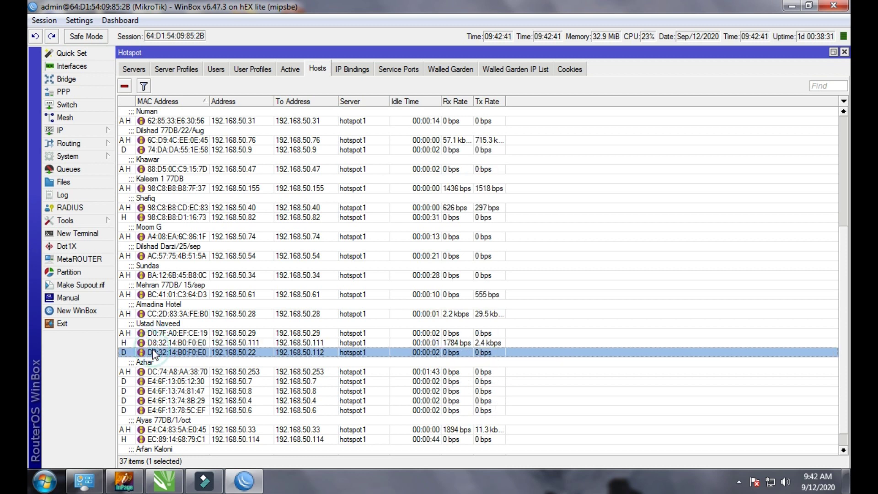
pyautogui.click(169, 341)
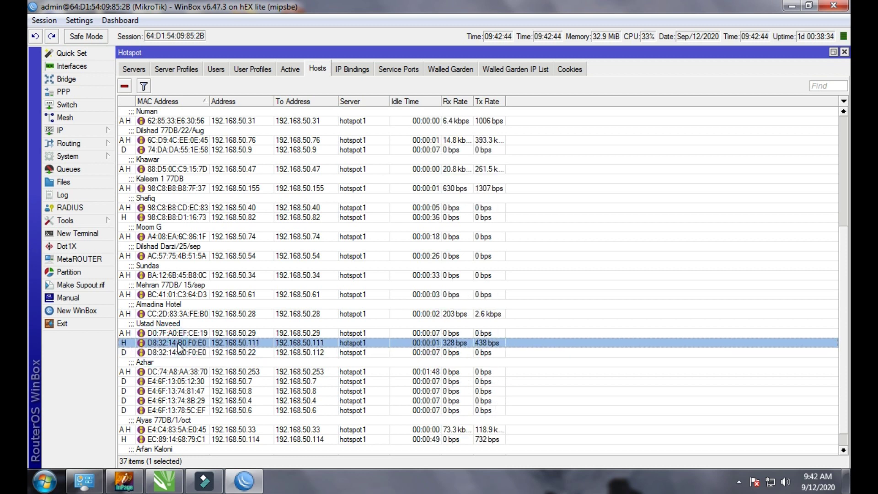
pyautogui.click(158, 353)
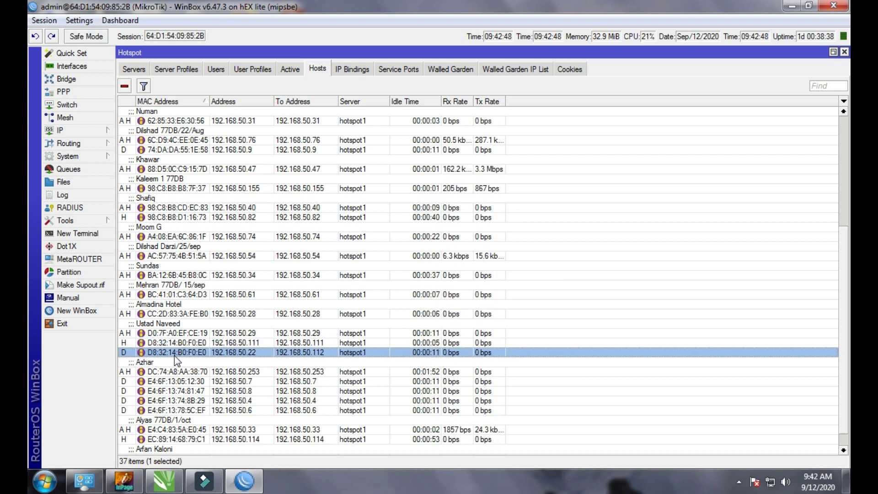
# - Review the 192.168.50.22 DHCP lease's settings, then widen the Active Host Name column to read the full host names
pyautogui.click(65, 133)
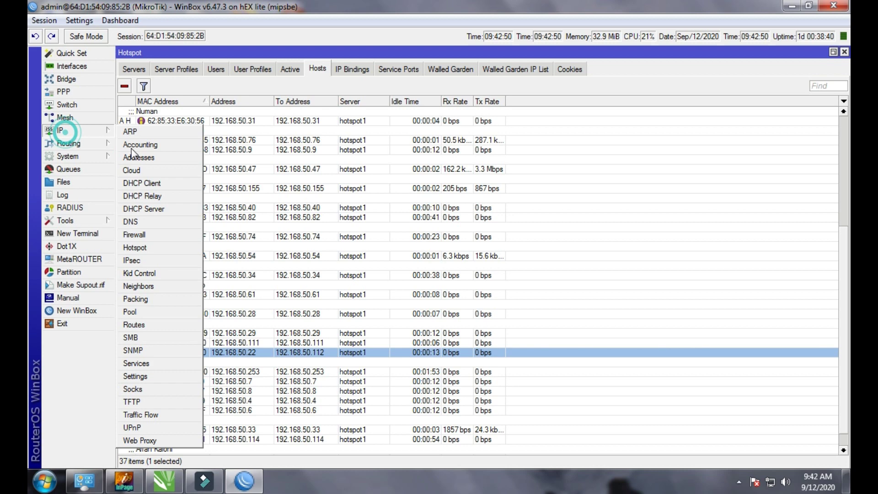
pyautogui.click(145, 209)
pyautogui.doubleClick(371, 133)
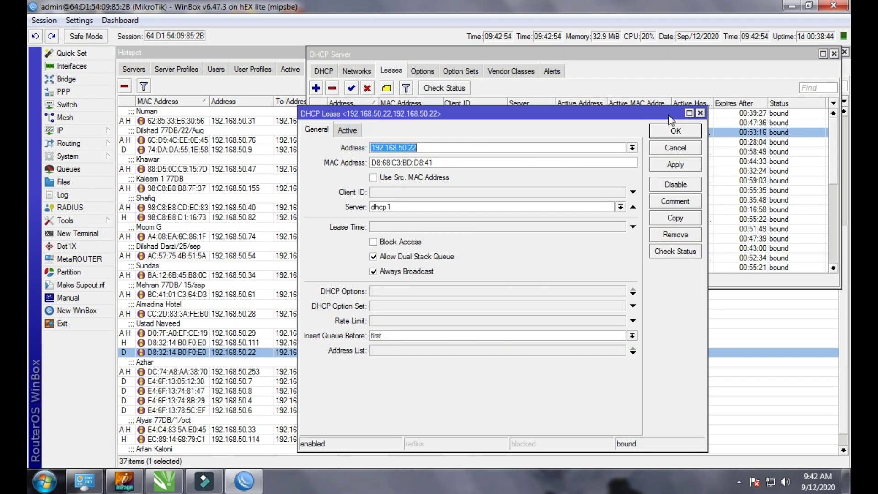
pyautogui.moveTo(668, 115); pyautogui.dragTo(574, 120)
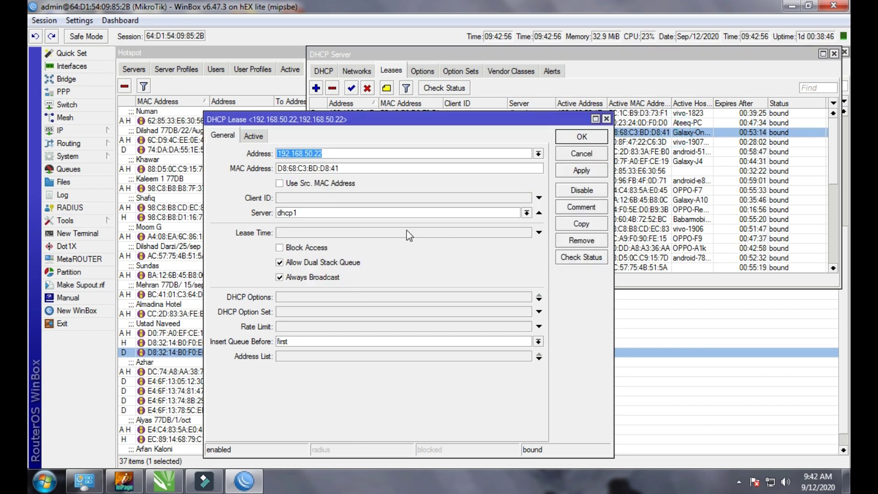
pyautogui.click(607, 118)
pyautogui.moveTo(715, 104); pyautogui.dragTo(780, 103)
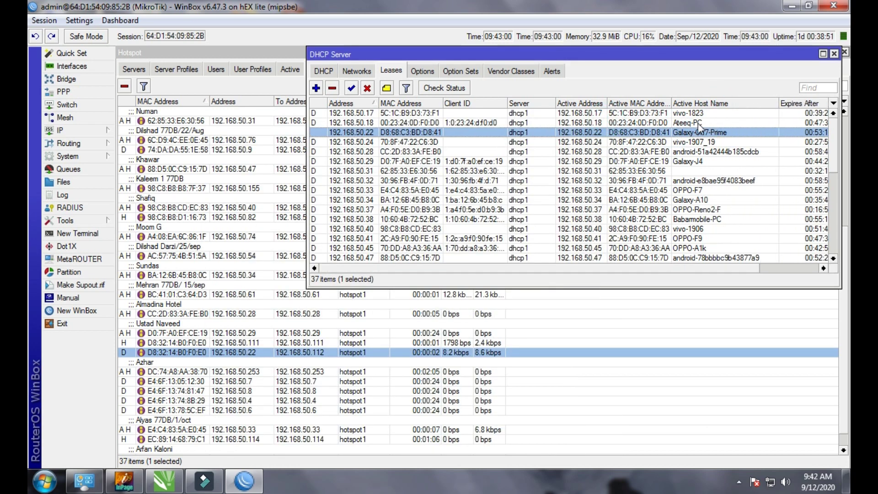
# - Recheck the static 192.168.50.22 DHCP lease, delete it and close the DHCP server window
pyautogui.doubleClick(483, 131)
pyautogui.moveTo(529, 121); pyautogui.dragTo(480, 164)
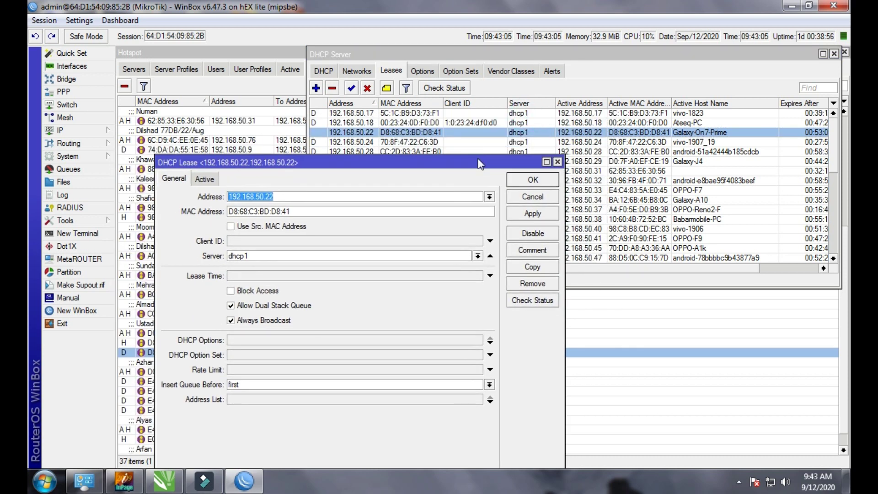
pyautogui.click(558, 163)
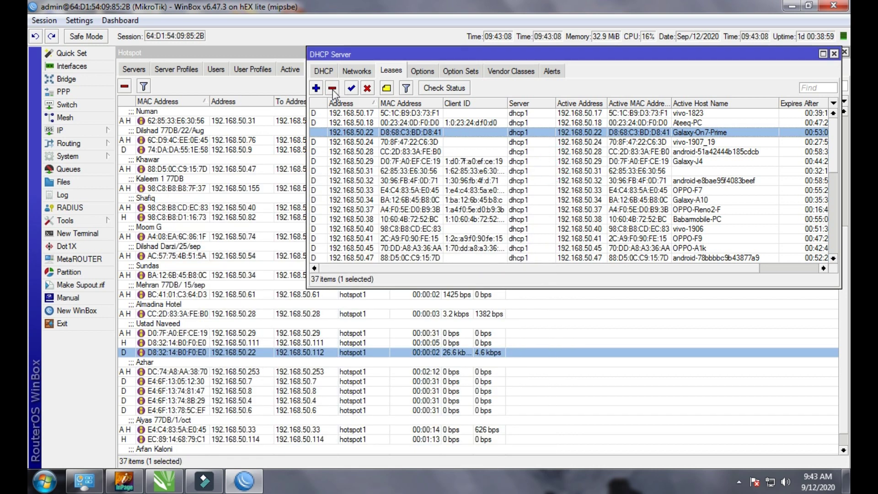
pyautogui.click(333, 89)
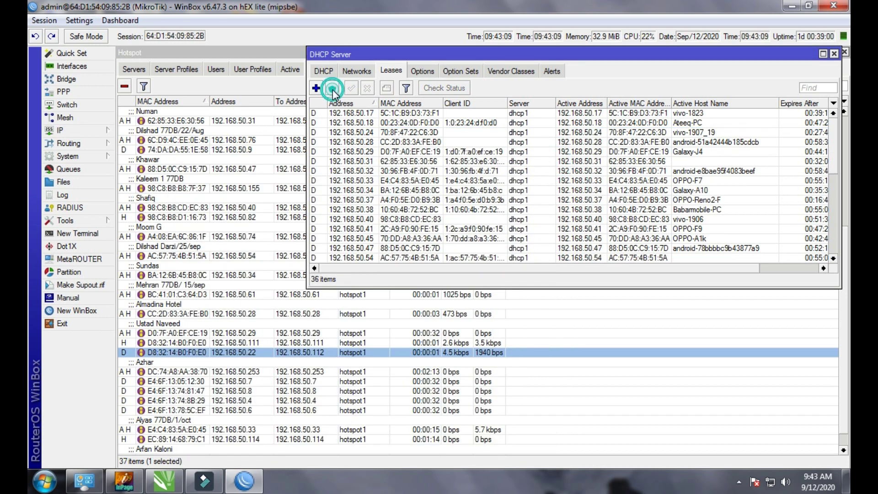
pyautogui.click(327, 133)
pyautogui.moveTo(652, 53); pyautogui.dragTo(568, 93)
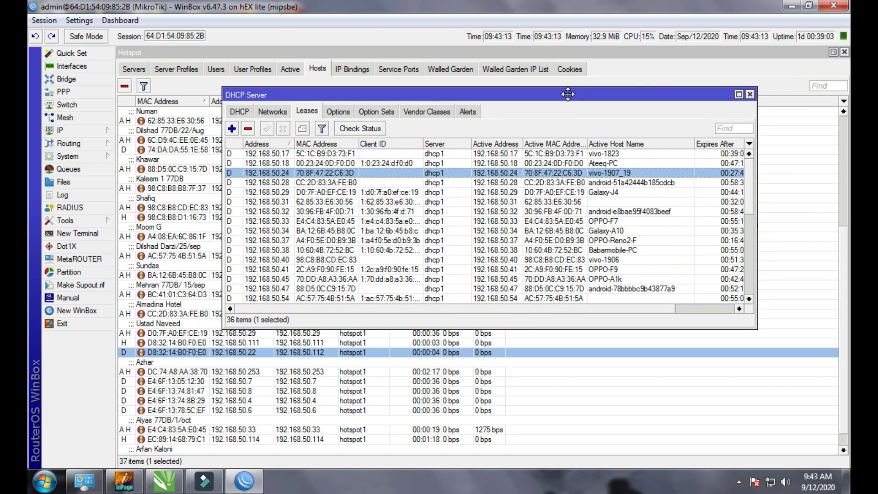
pyautogui.click(749, 94)
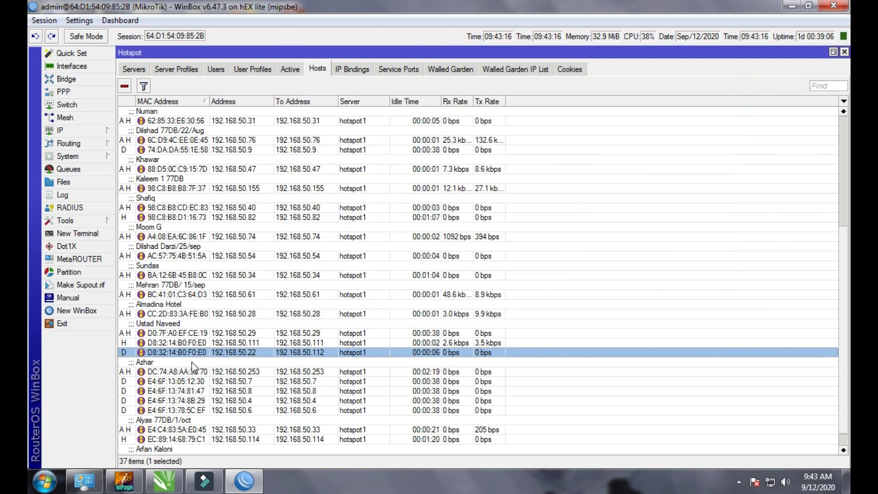